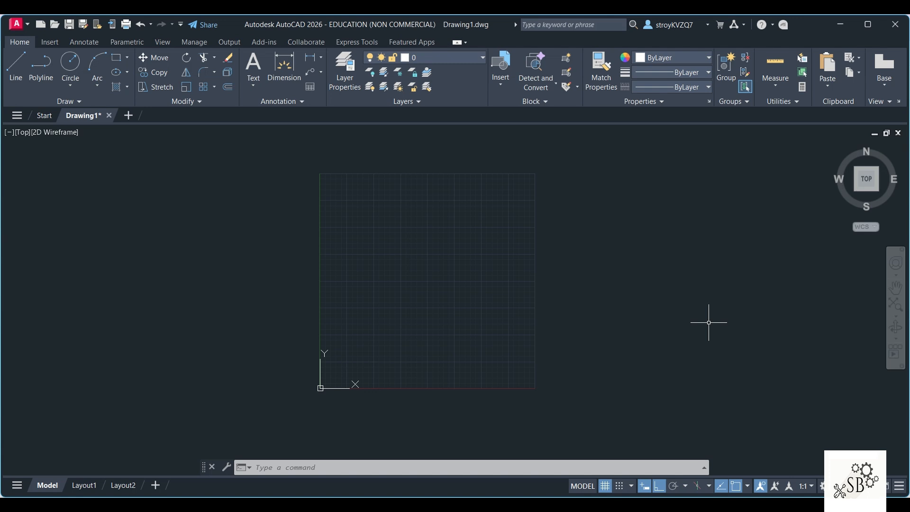
Step: Open the layer properties and examine the color, linetype and lineweight choices available for layer 0
{"action": "left_click", "coordinate": [346, 76]}
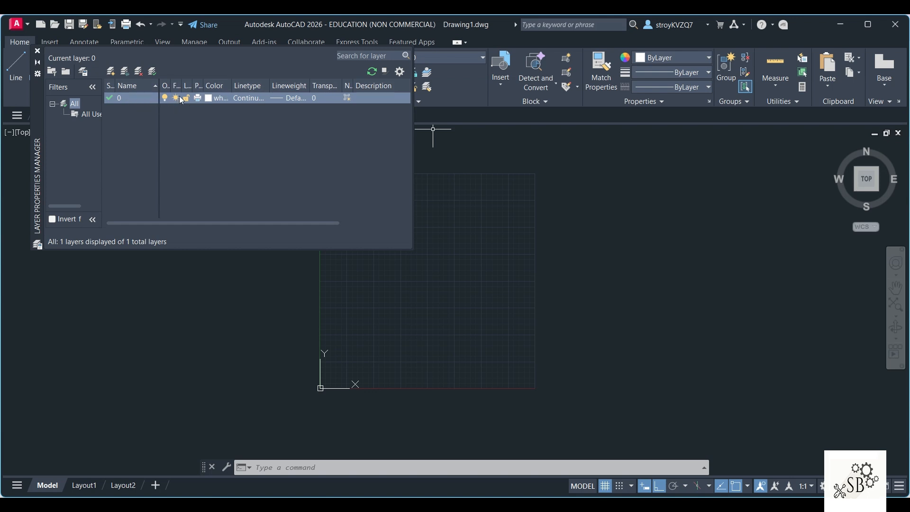
{"action": "left_click", "coordinate": [214, 99]}
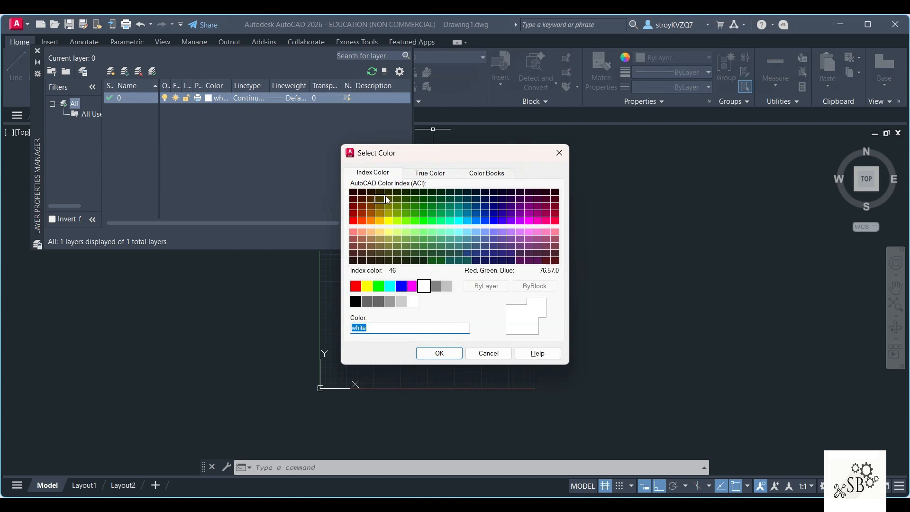
{"action": "left_click", "coordinate": [559, 153]}
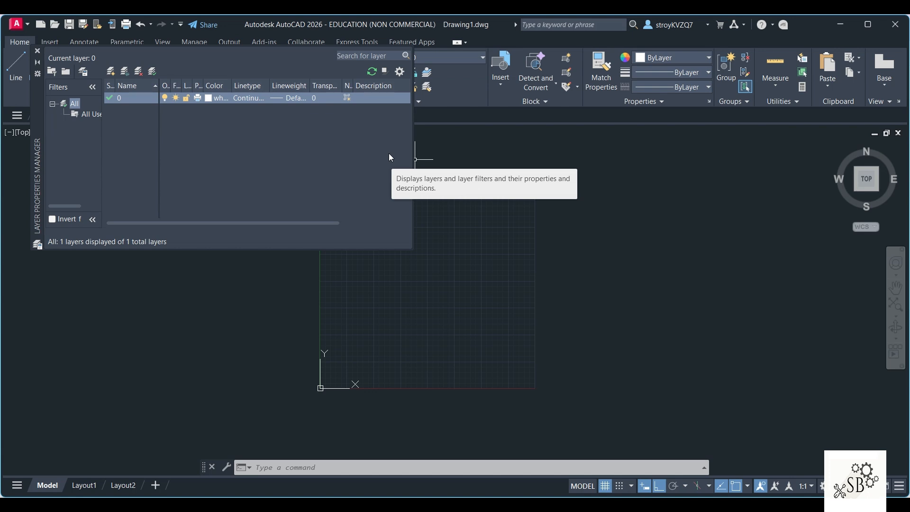
{"action": "left_click", "coordinate": [252, 98]}
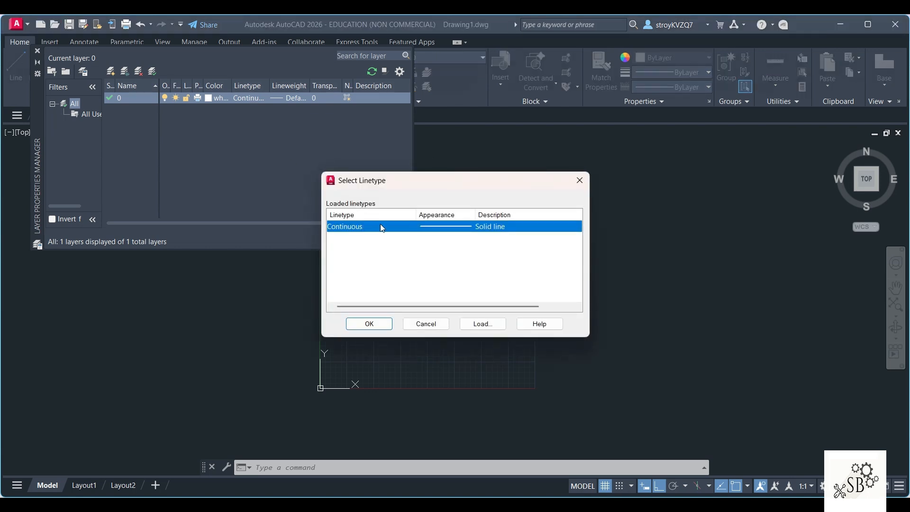
{"action": "left_click", "coordinate": [369, 324]}
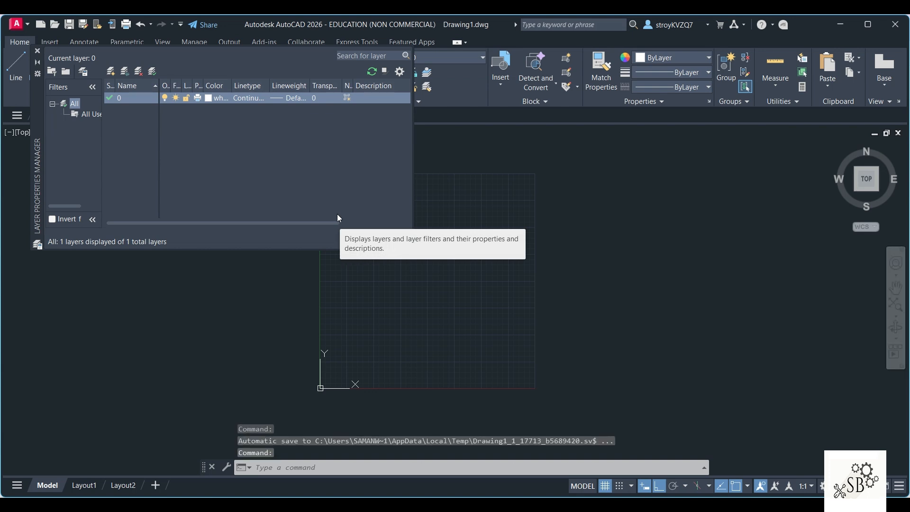
{"action": "left_click", "coordinate": [297, 100]}
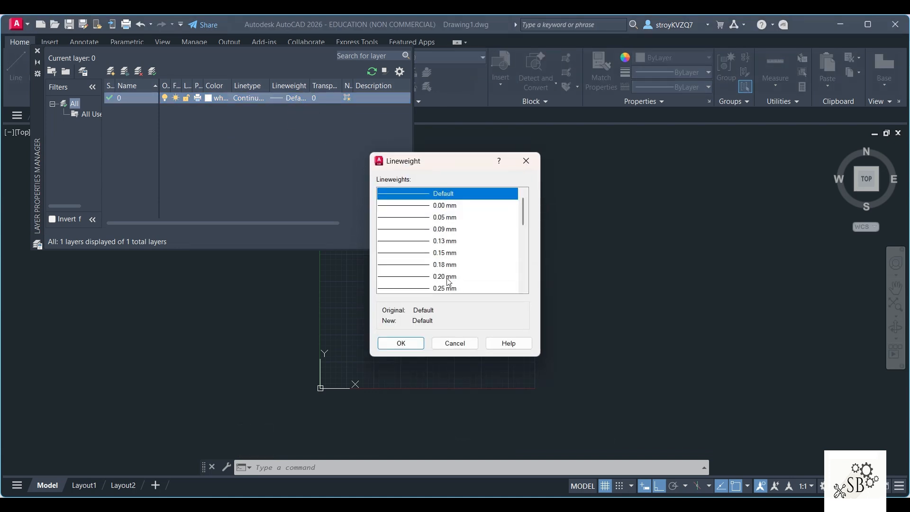
{"action": "scroll", "coordinate": [470, 279], "scroll_direction": "down", "scroll_amount": 5}
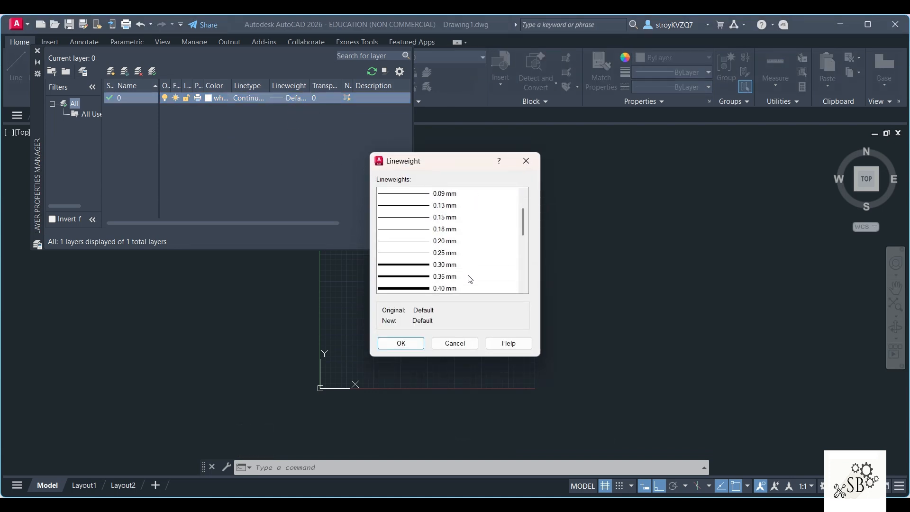
{"action": "scroll", "coordinate": [459, 240], "scroll_direction": "down", "scroll_amount": 1}
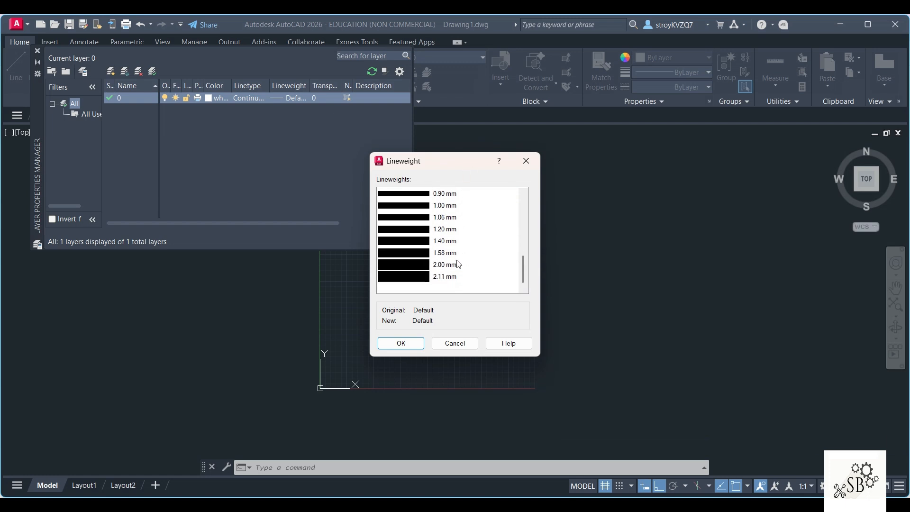
{"action": "left_click", "coordinate": [527, 161]}
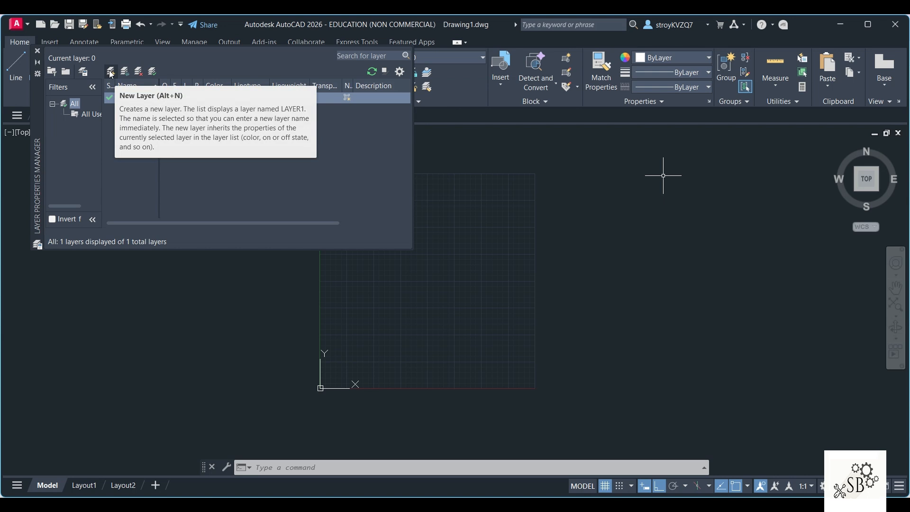
Step: Create a new layer named "Axis line" and set its color to red, index 10
{"action": "left_click", "coordinate": [110, 72]}
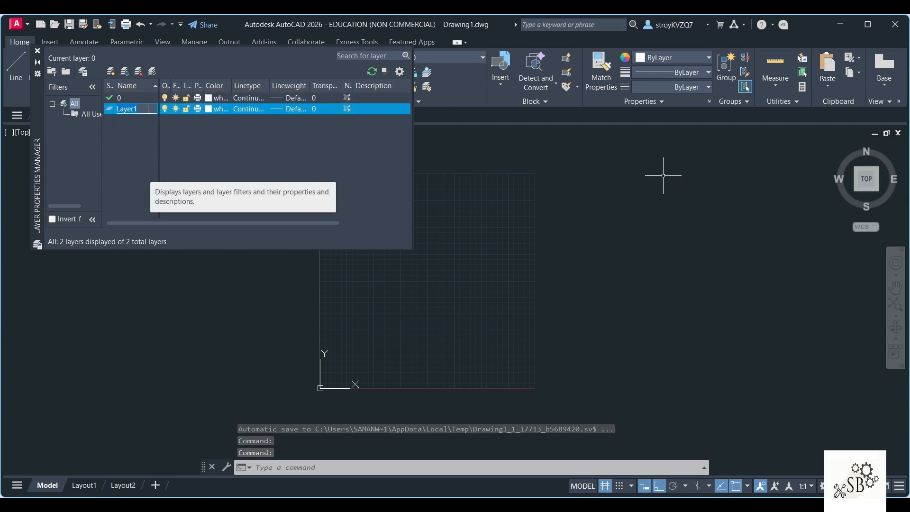
{"action": "type", "text": "Axis li"}
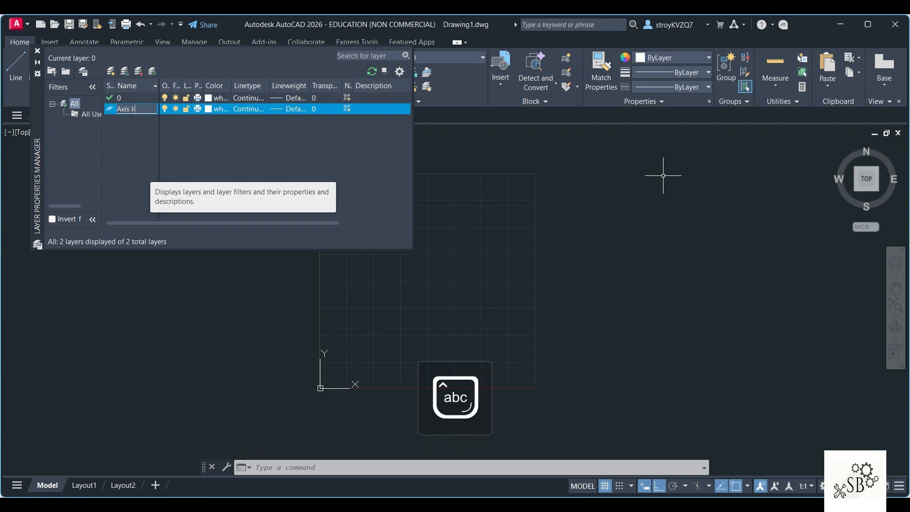
{"action": "type", "text": "ne"}
{"action": "key", "text": "Return"}
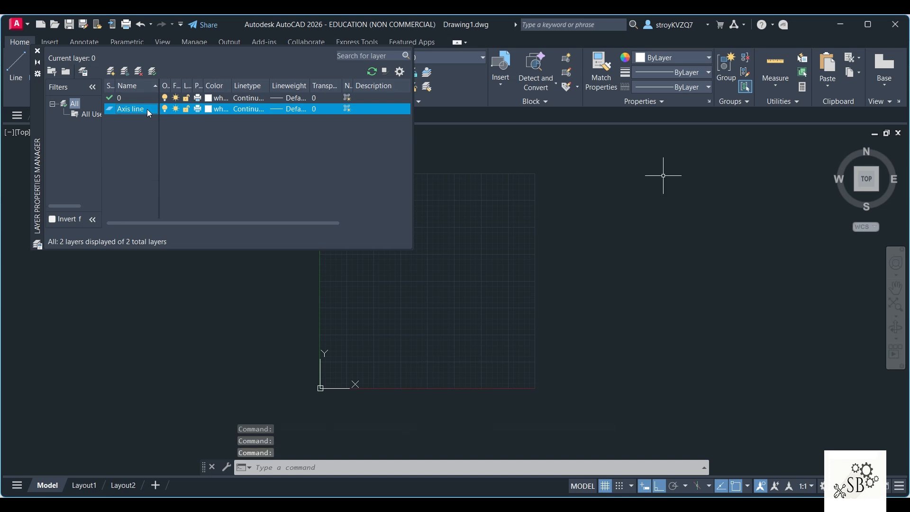
{"action": "left_click", "coordinate": [218, 110]}
{"action": "left_click", "coordinate": [353, 221]}
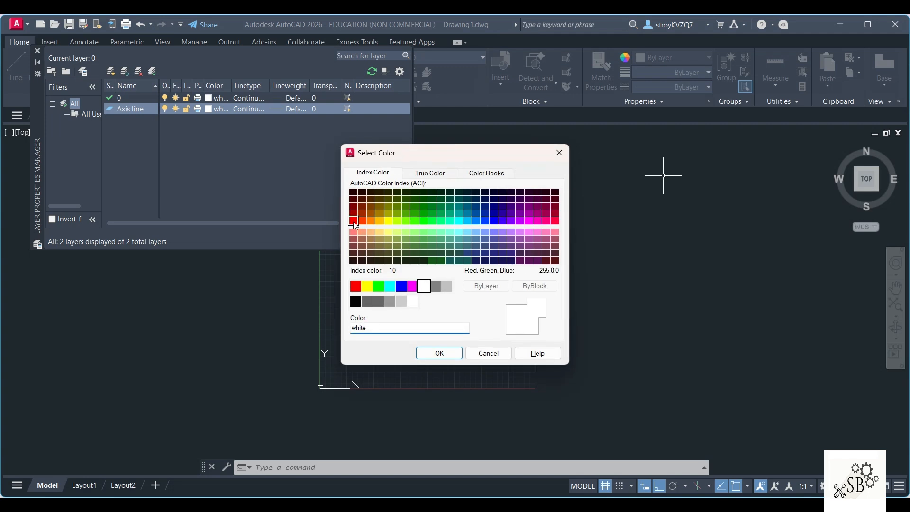
{"action": "left_click", "coordinate": [438, 353]}
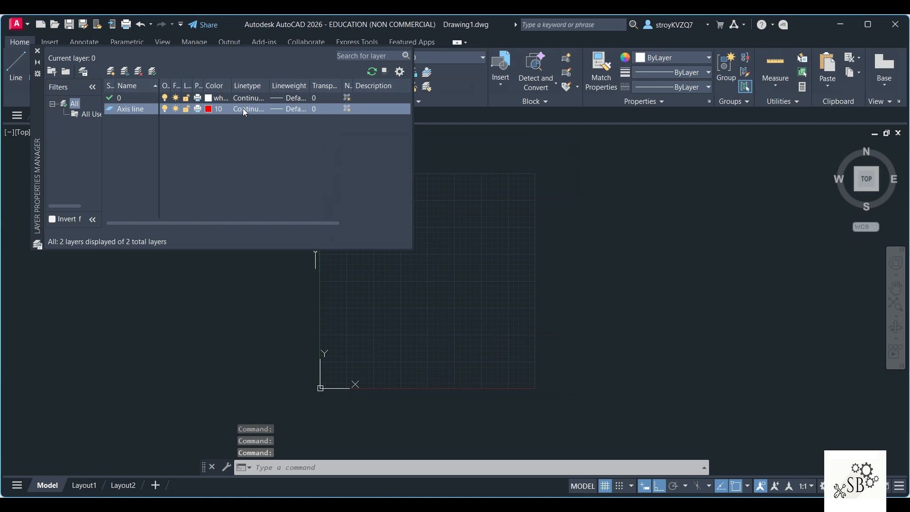
Step: Add a new layer named "Offset line" and set its color to magenta
{"action": "left_click", "coordinate": [110, 71]}
{"action": "type", "text": "Offset line"}
{"action": "key", "text": "Return"}
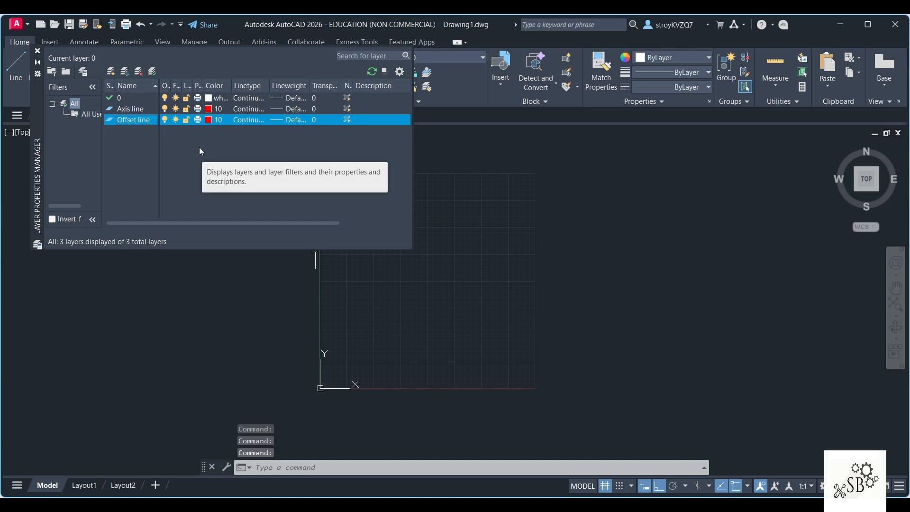
{"action": "left_click", "coordinate": [205, 120]}
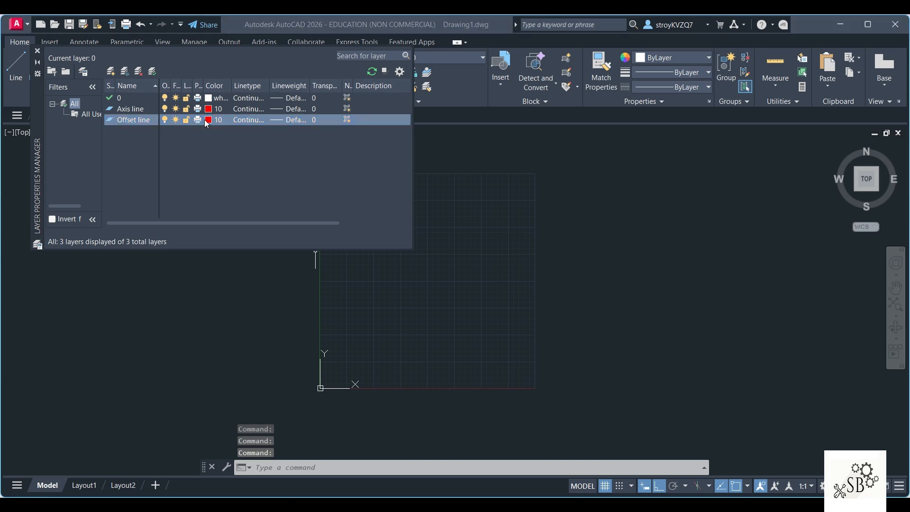
{"action": "left_click", "coordinate": [412, 287]}
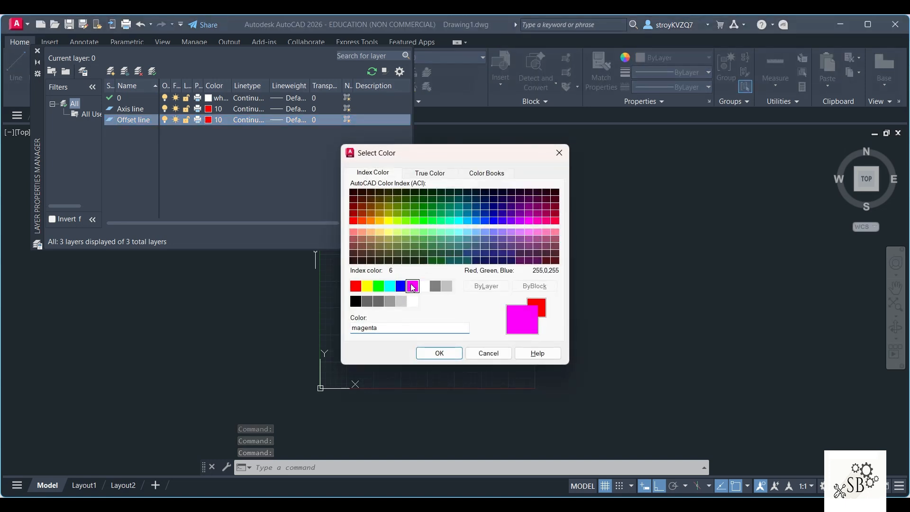
{"action": "left_click", "coordinate": [445, 354]}
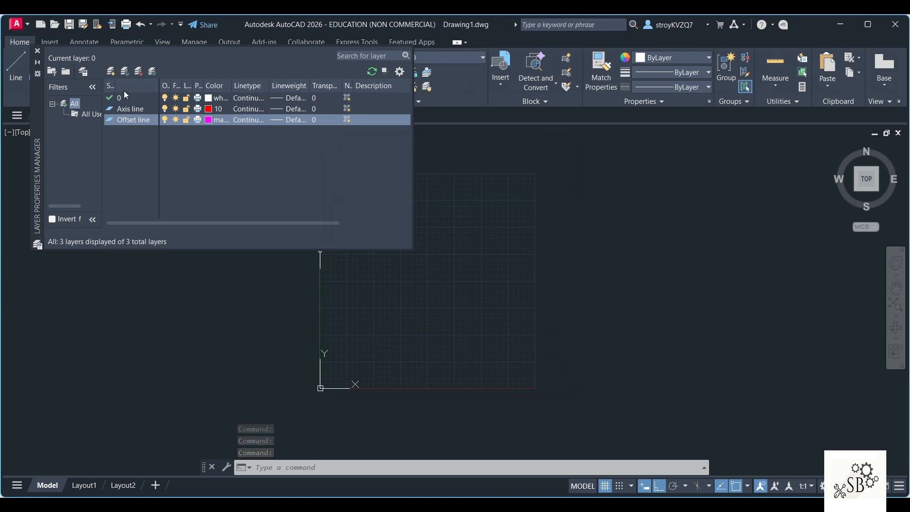
Step: Add a new layer named "Projection line" and set its color to blue
{"action": "left_click", "coordinate": [111, 72]}
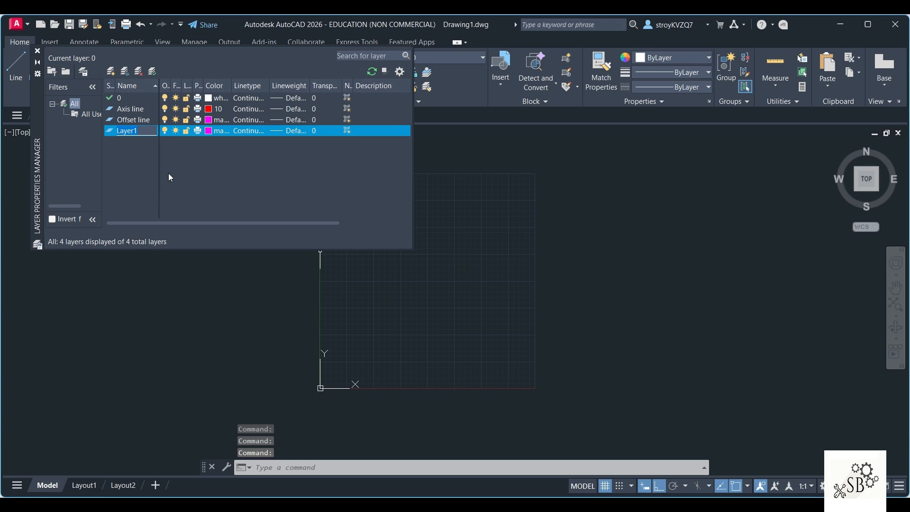
{"action": "type", "text": "Pro"}
{"action": "type", "text": "jection lin"}
{"action": "type", "text": "e"}
{"action": "key", "text": "Return"}
{"action": "left_click", "coordinate": [214, 131]}
{"action": "left_click", "coordinate": [402, 287]}
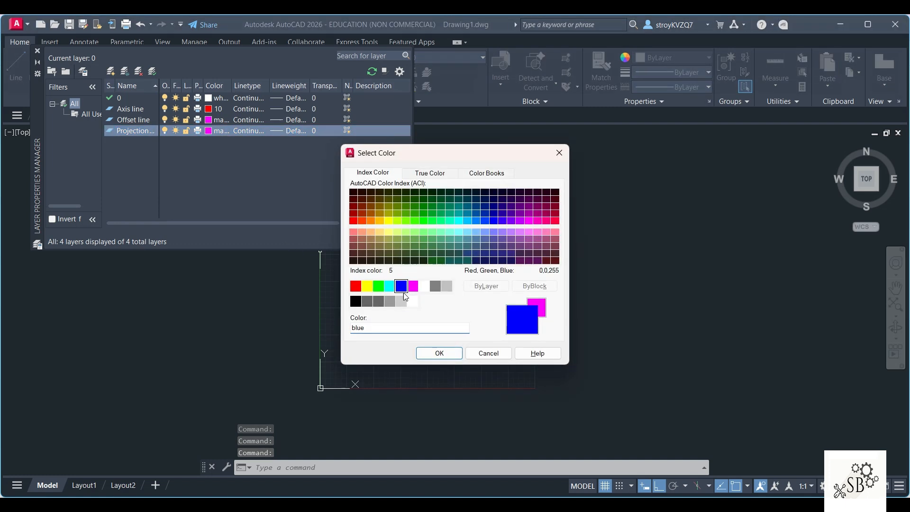
{"action": "left_click", "coordinate": [433, 353]}
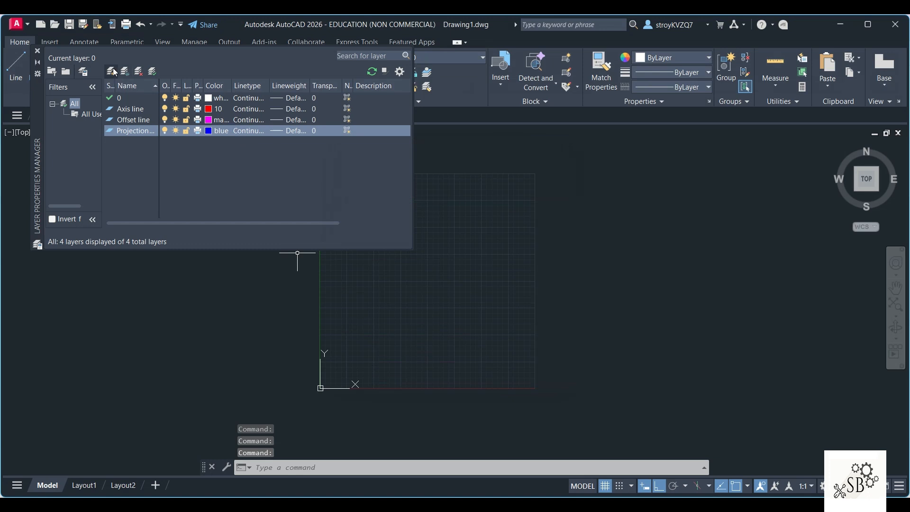
Step: Add a new layer named "Hidden line" and set its color to yellow, index 50
{"action": "left_click", "coordinate": [113, 71]}
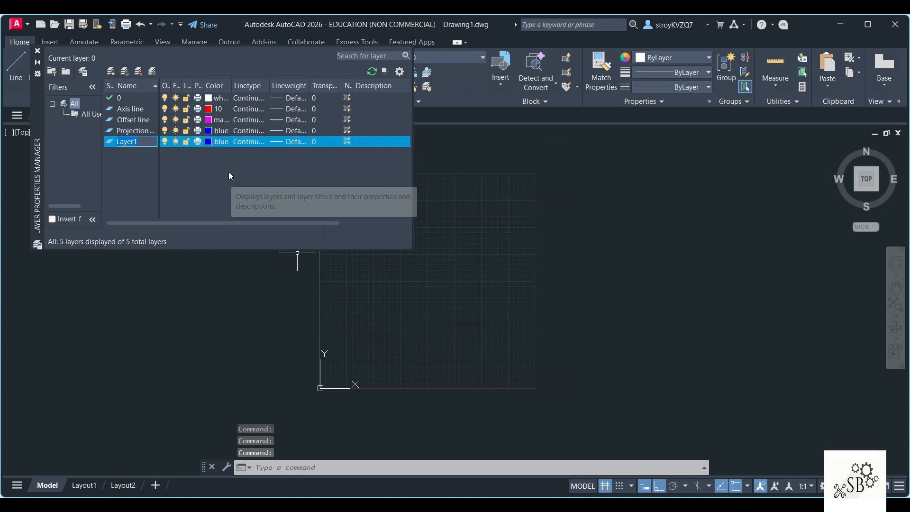
{"action": "type", "text": "Hidden l"}
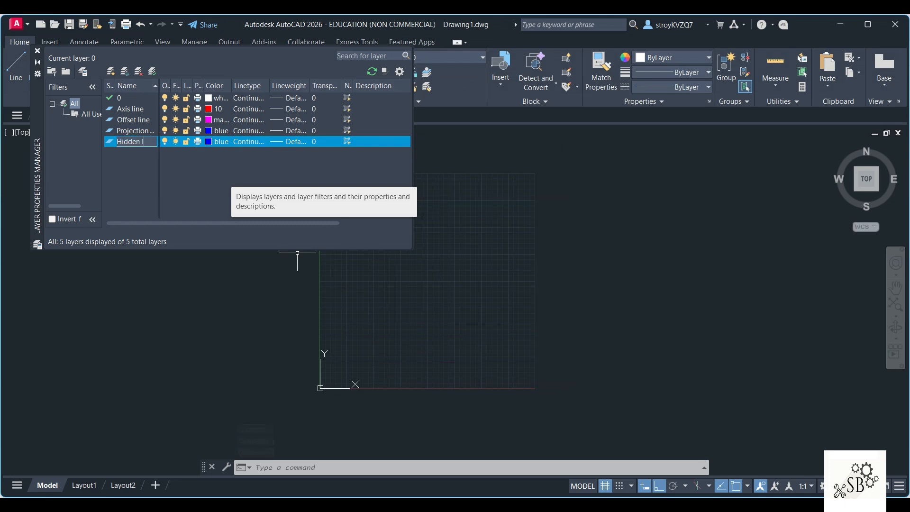
{"action": "type", "text": "ine"}
{"action": "key", "text": "Return"}
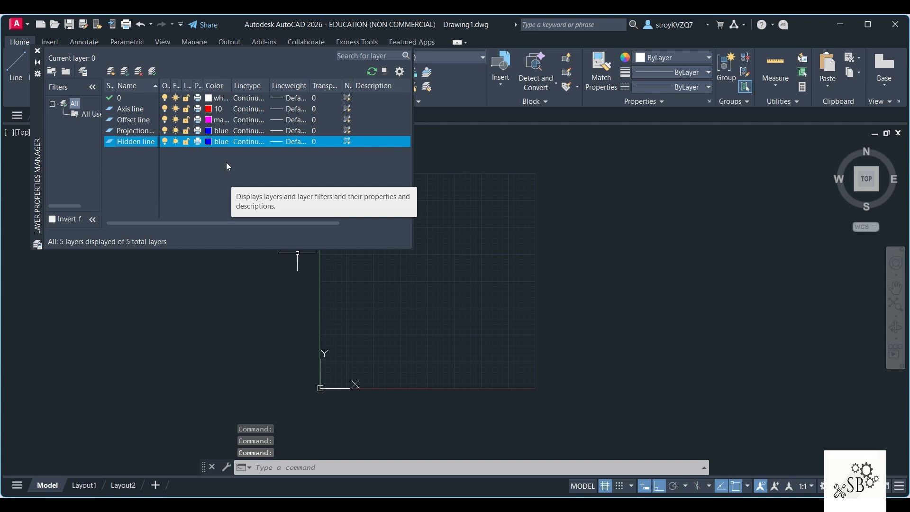
{"action": "left_click", "coordinate": [212, 141]}
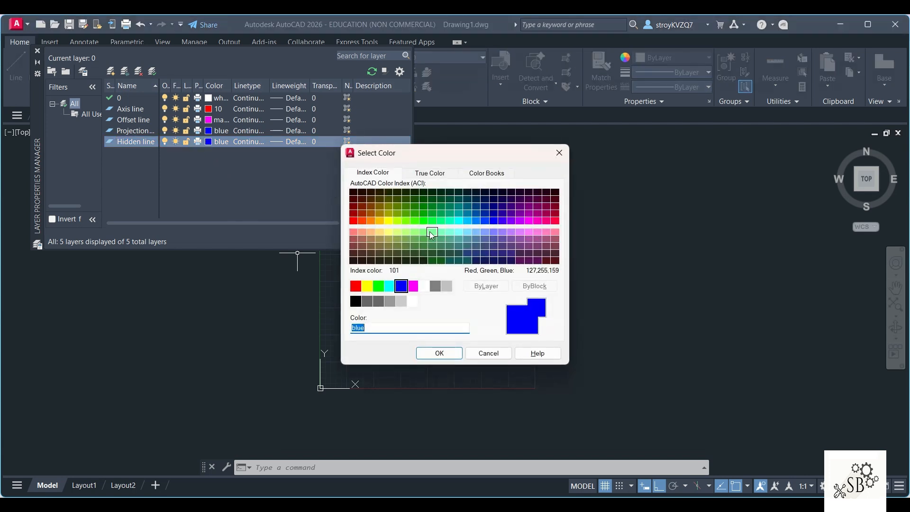
{"action": "left_click", "coordinate": [390, 222]}
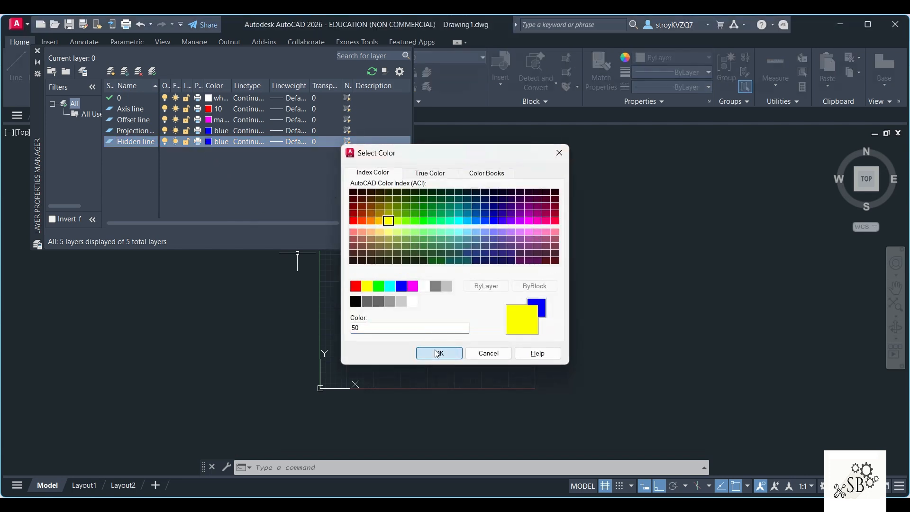
{"action": "left_click", "coordinate": [439, 353]}
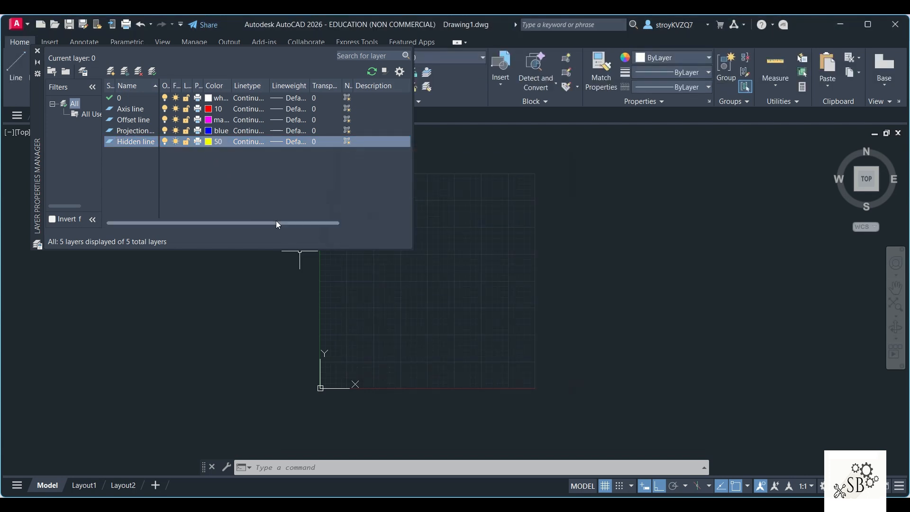
Step: Load the HIDDEN linetype from acadiso.lin and assign it to the Hidden line layer
{"action": "left_click", "coordinate": [245, 143]}
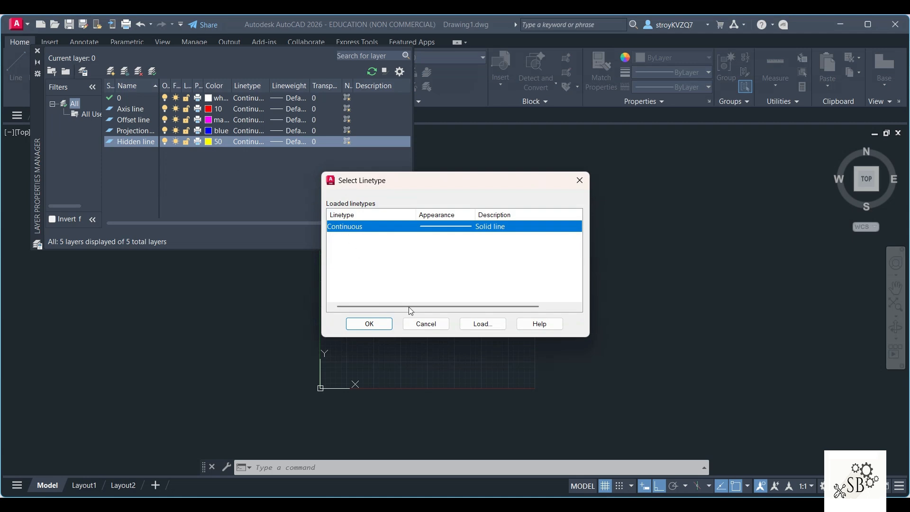
{"action": "left_click", "coordinate": [481, 323]}
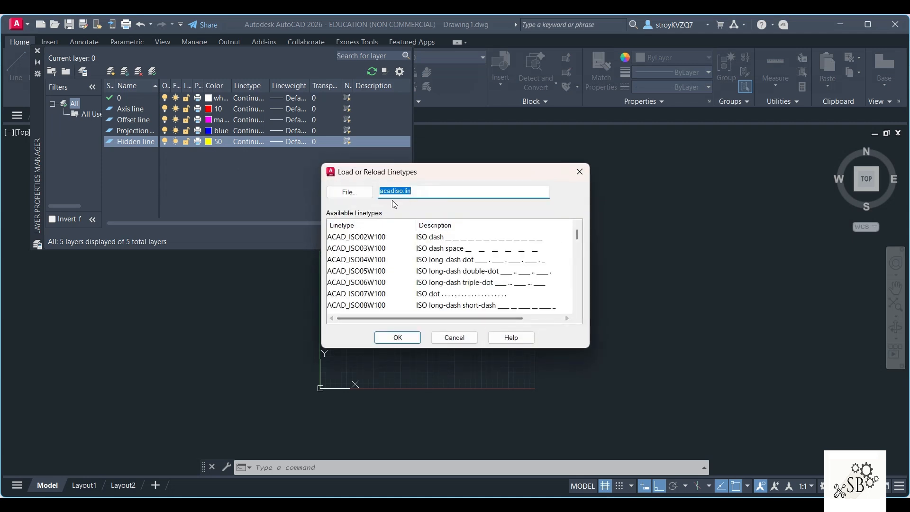
{"action": "scroll", "coordinate": [355, 253], "scroll_direction": "down", "scroll_amount": 4}
{"action": "scroll", "coordinate": [358, 265], "scroll_direction": "down", "scroll_amount": 5}
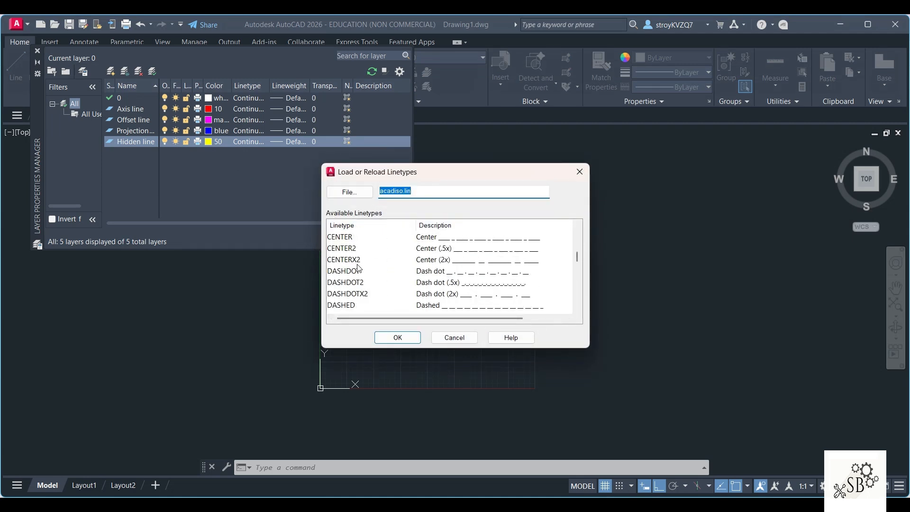
{"action": "scroll", "coordinate": [360, 275], "scroll_direction": "down", "scroll_amount": 2}
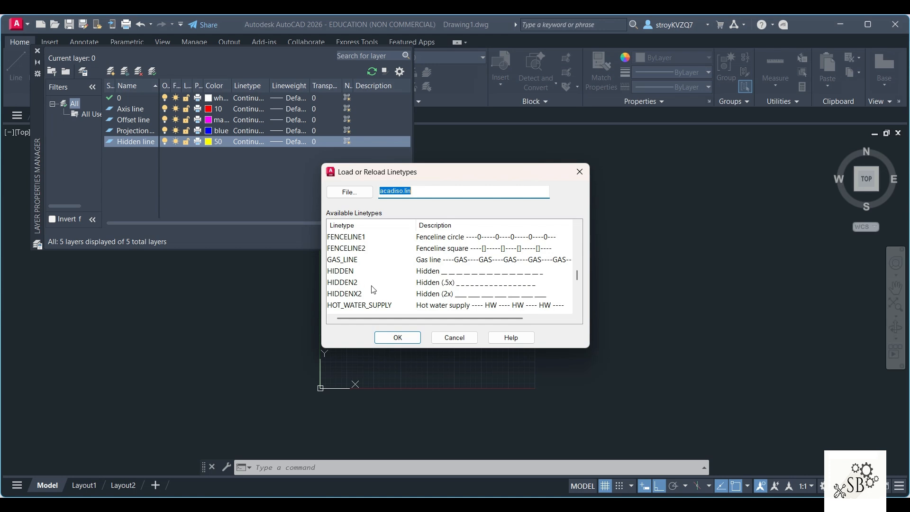
{"action": "left_click", "coordinate": [349, 273]}
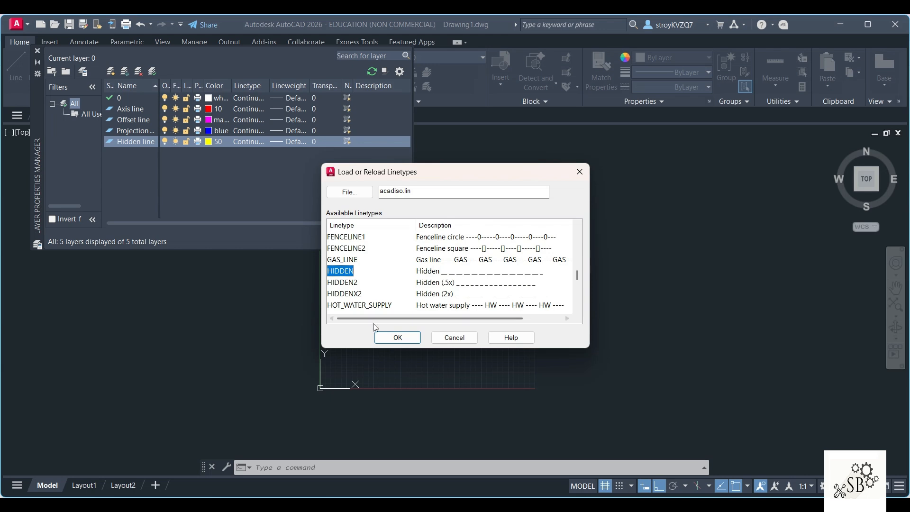
{"action": "left_click", "coordinate": [385, 337]}
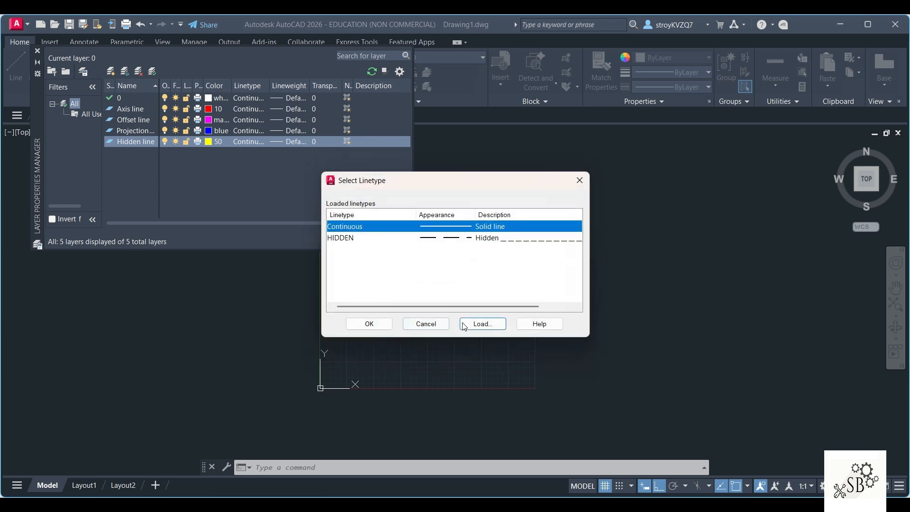
{"action": "left_click", "coordinate": [348, 242]}
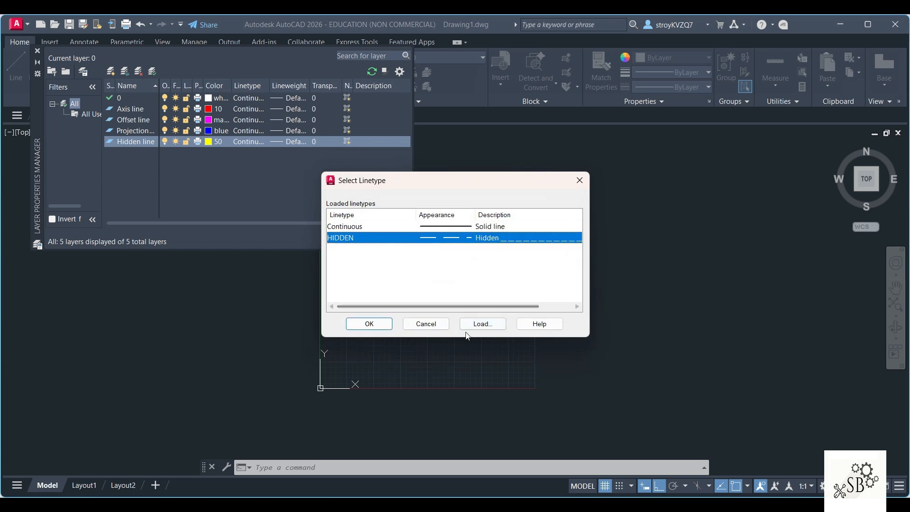
{"action": "left_click", "coordinate": [377, 324]}
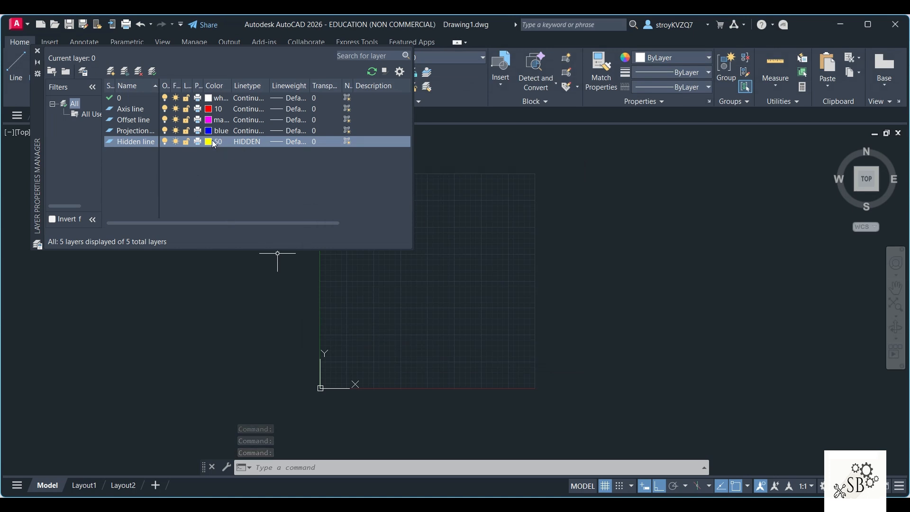
Step: Add a new layer named "Center line" and set its color to cyan
{"action": "left_click", "coordinate": [112, 72]}
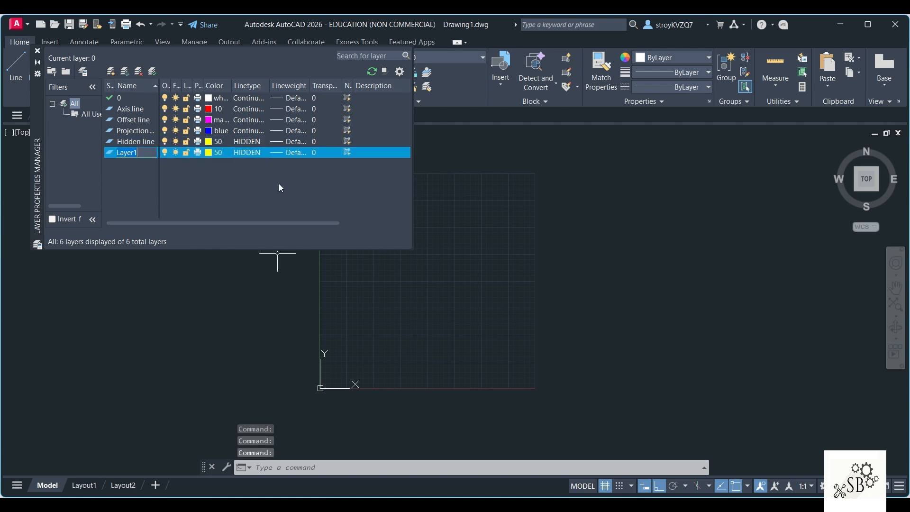
{"action": "type", "text": "Center"}
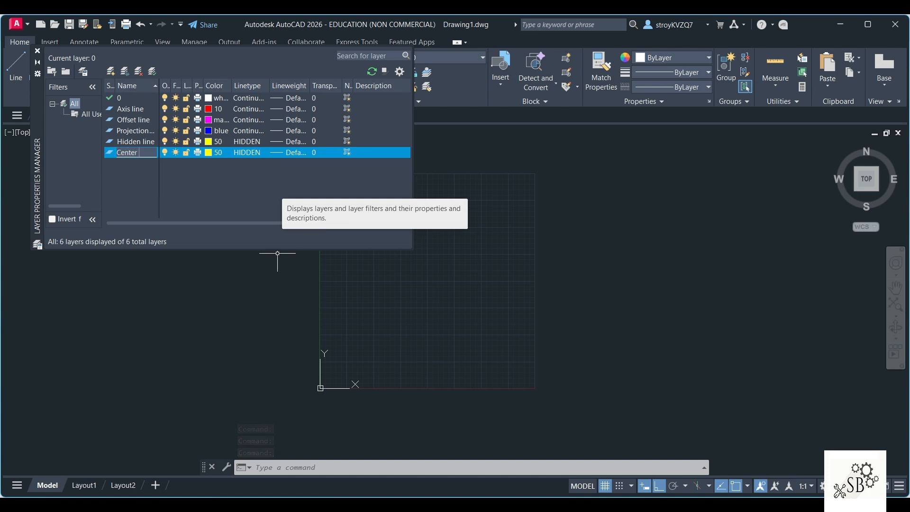
{"action": "type", "text": " line"}
{"action": "key", "text": "Return"}
{"action": "left_click", "coordinate": [211, 152]}
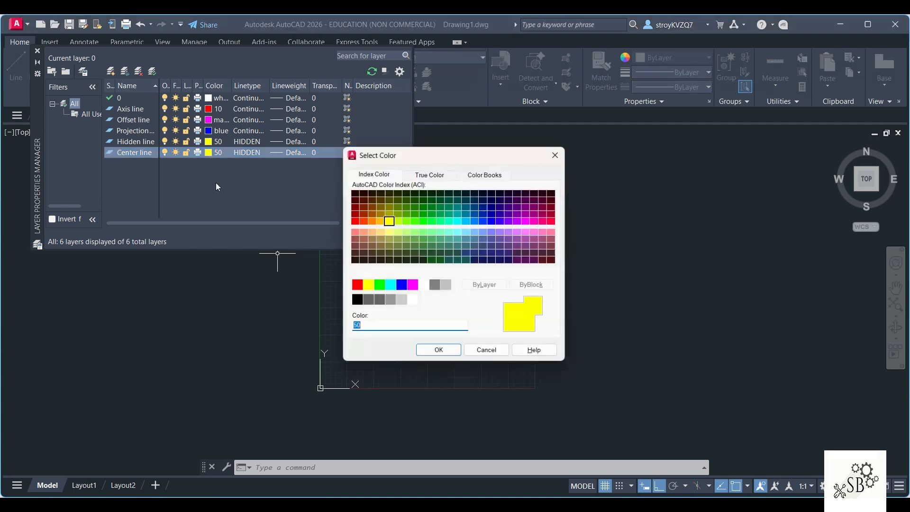
{"action": "left_click", "coordinate": [378, 286]}
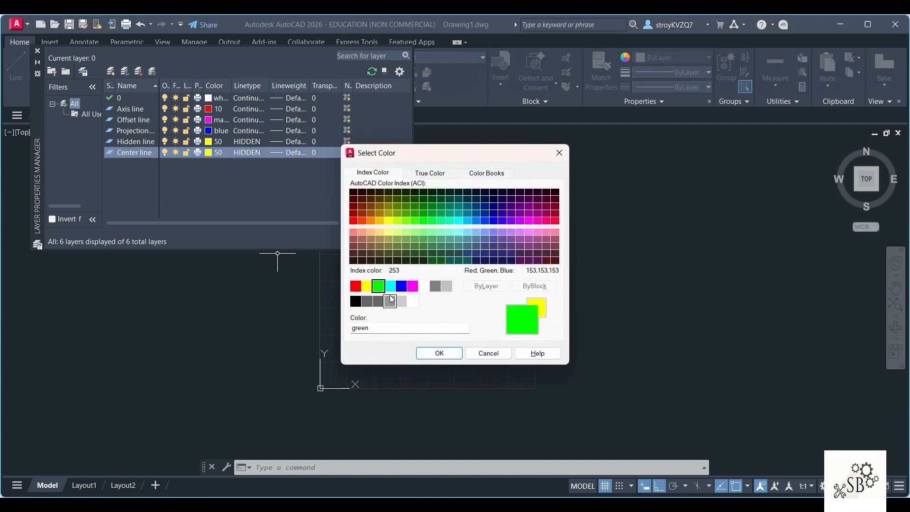
{"action": "left_click", "coordinate": [391, 286]}
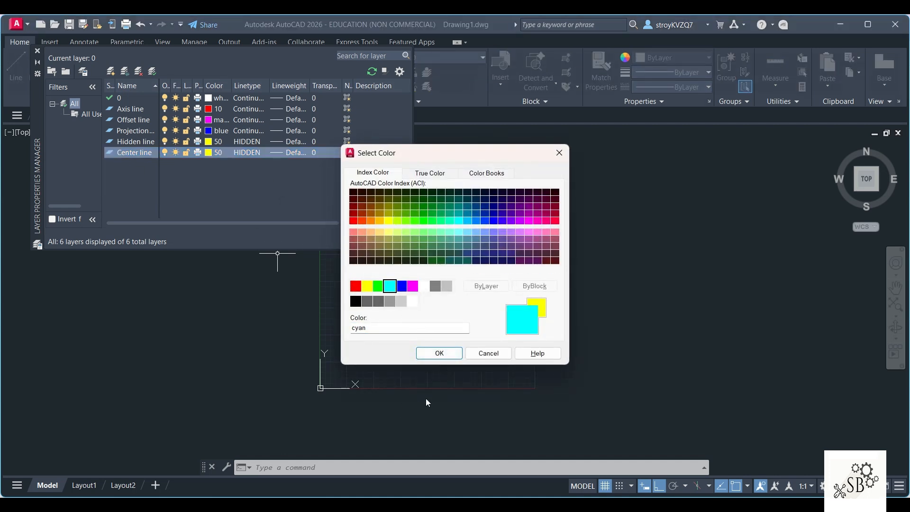
{"action": "left_click", "coordinate": [447, 355]}
Step: Load the CENTER linetype from acadiso.lin and assign it to the Center line layer
{"action": "left_click", "coordinate": [252, 153]}
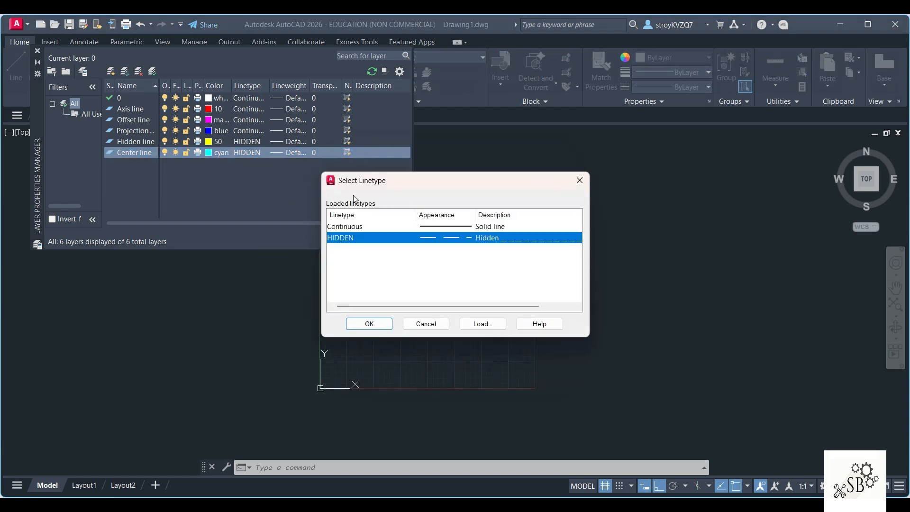
{"action": "left_click", "coordinate": [482, 324]}
{"action": "scroll", "coordinate": [360, 249], "scroll_direction": "down", "scroll_amount": 6}
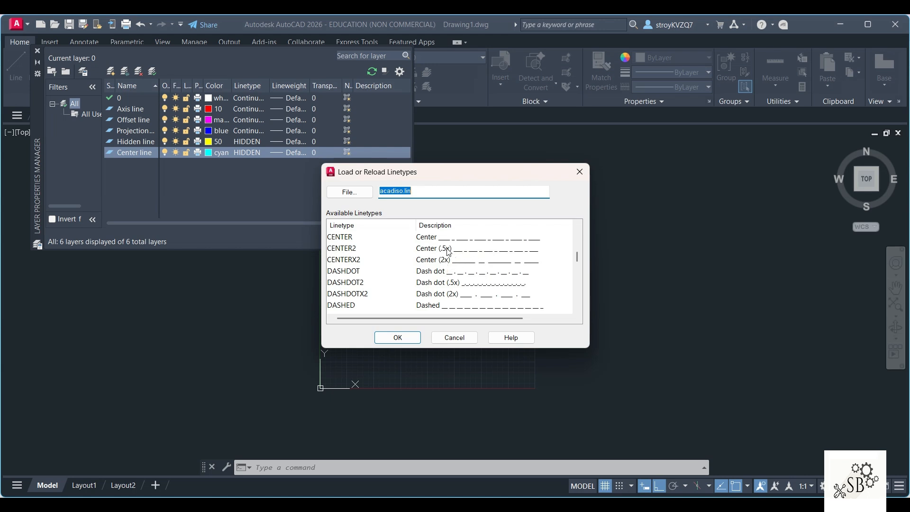
{"action": "left_click", "coordinate": [346, 238]}
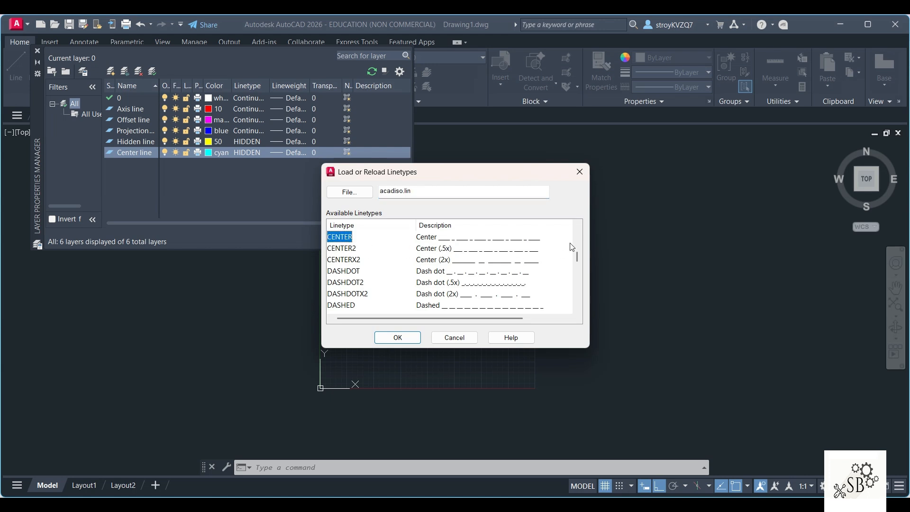
{"action": "left_click", "coordinate": [397, 337]}
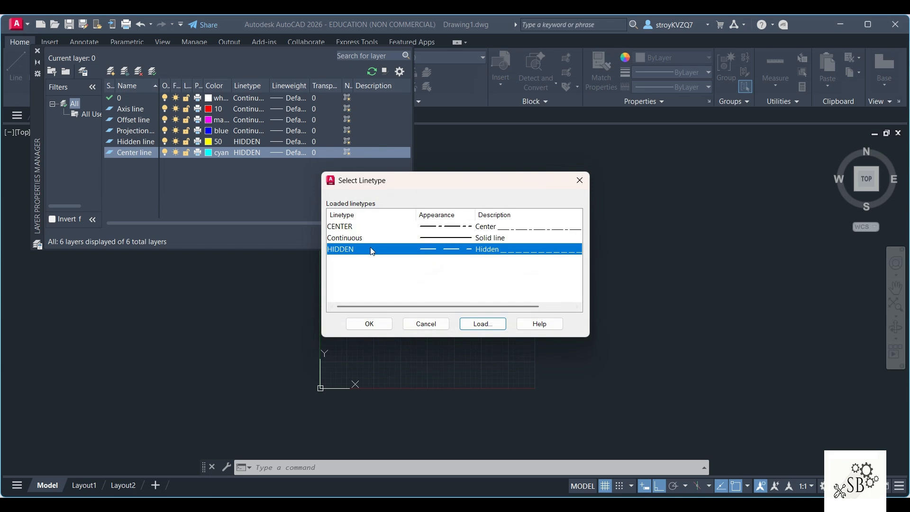
{"action": "left_click", "coordinate": [363, 230]}
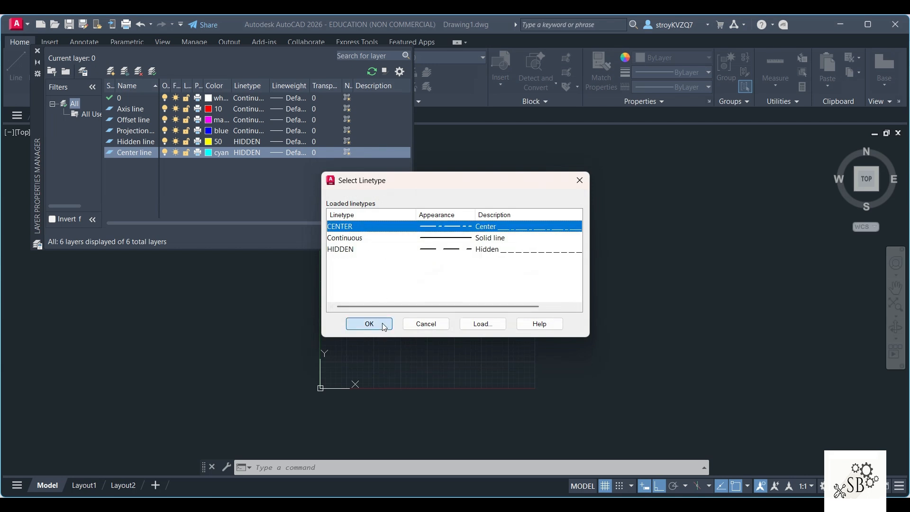
{"action": "left_click", "coordinate": [367, 323]}
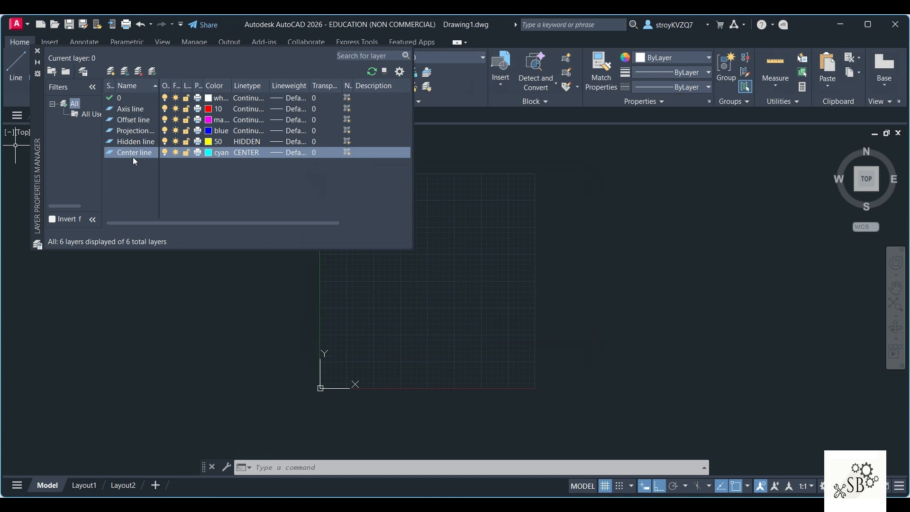
Step: Set the lineweight of layer 0 to 0.13 mm
{"action": "left_click", "coordinate": [122, 99]}
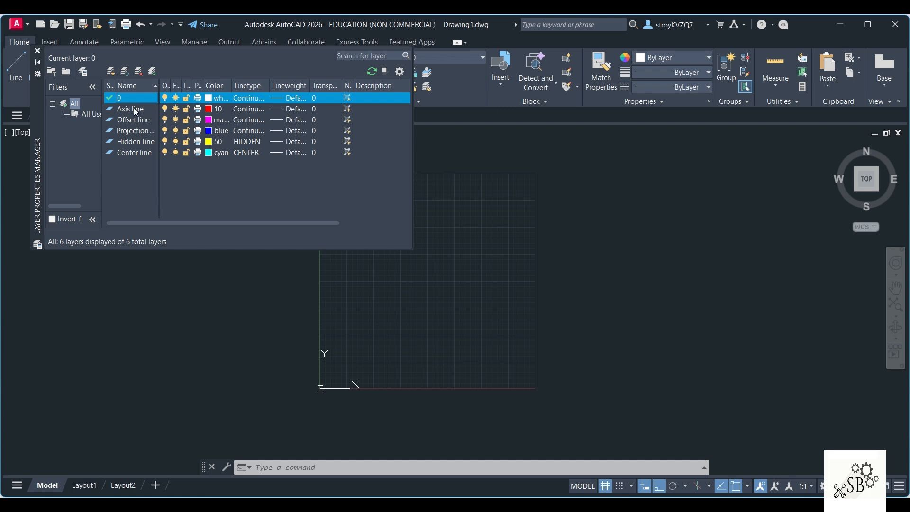
{"action": "left_click", "coordinate": [288, 100]}
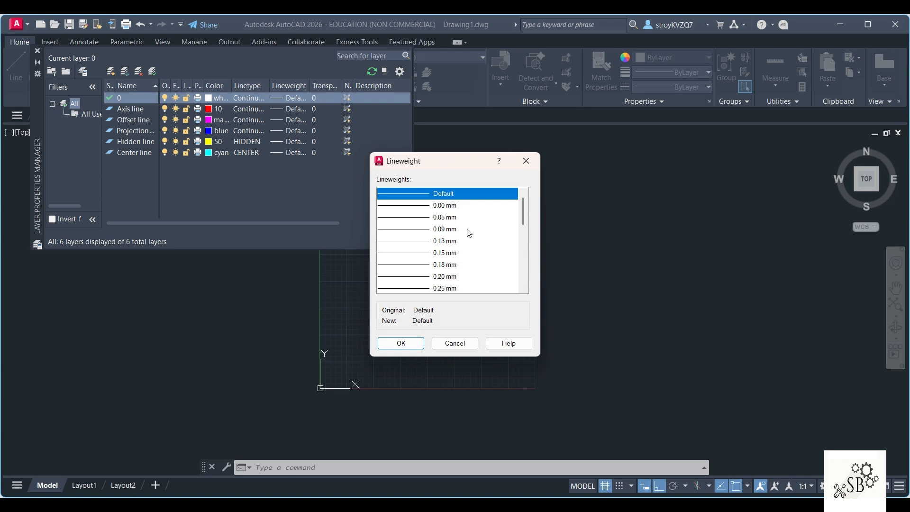
{"action": "left_click", "coordinate": [455, 242]}
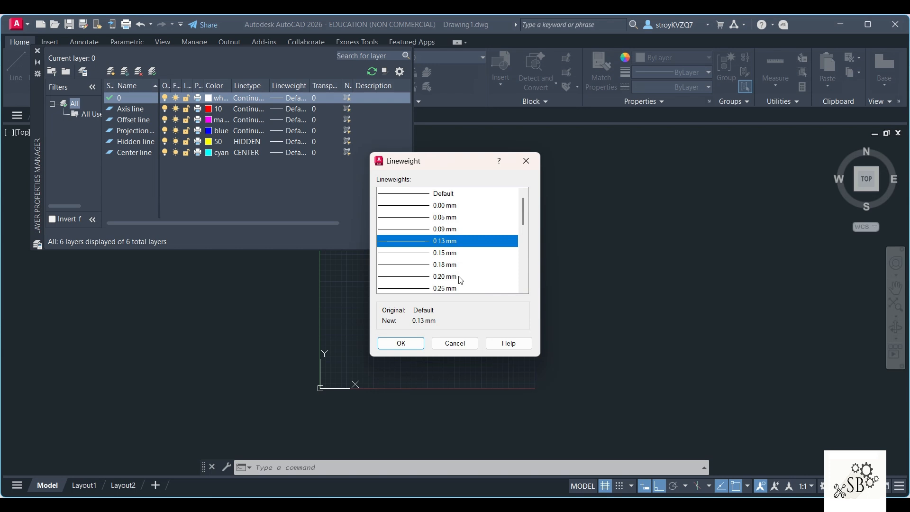
{"action": "left_click", "coordinate": [401, 343]}
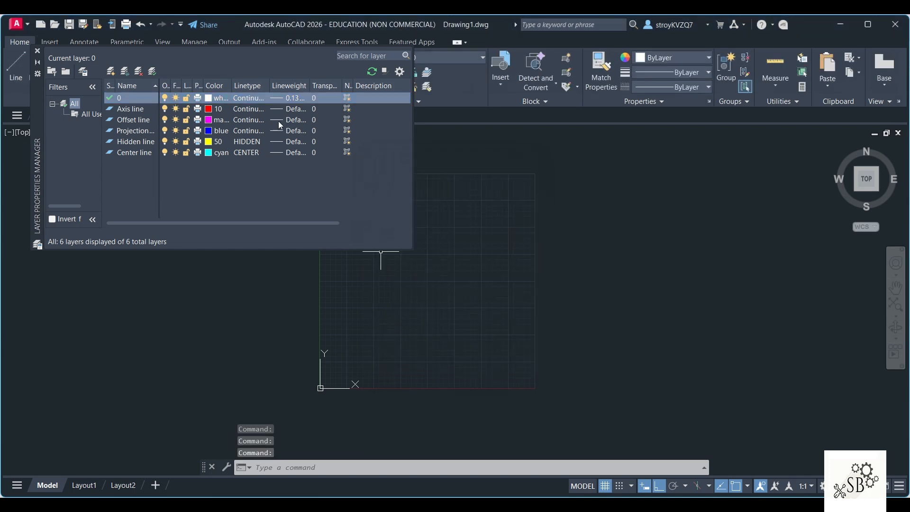
Step: Set the lineweight of both the Axis line and Offset line layers to 0.05 mm
{"action": "left_click", "coordinate": [290, 109]}
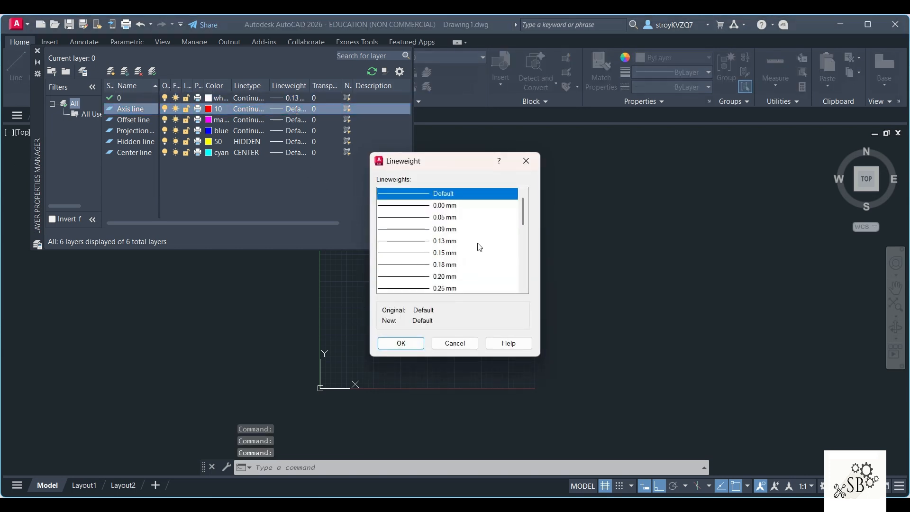
{"action": "left_click", "coordinate": [448, 230]}
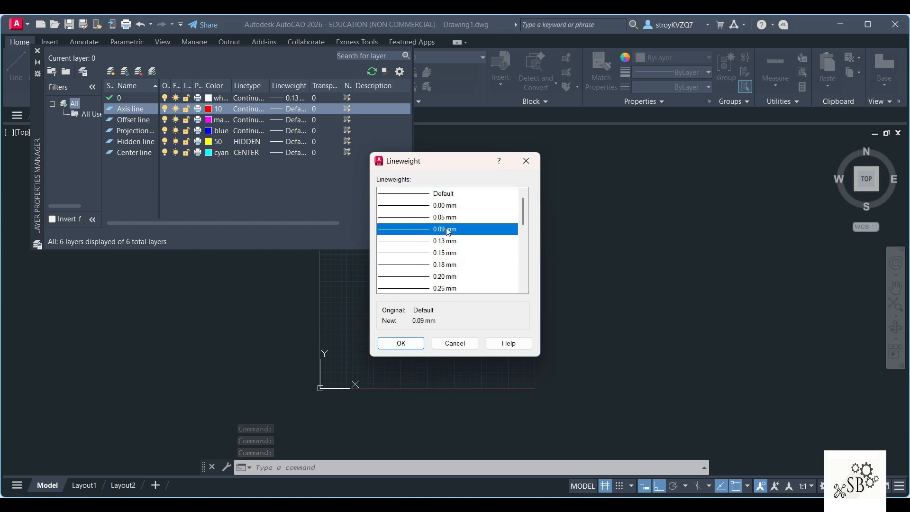
{"action": "left_click", "coordinate": [452, 217]}
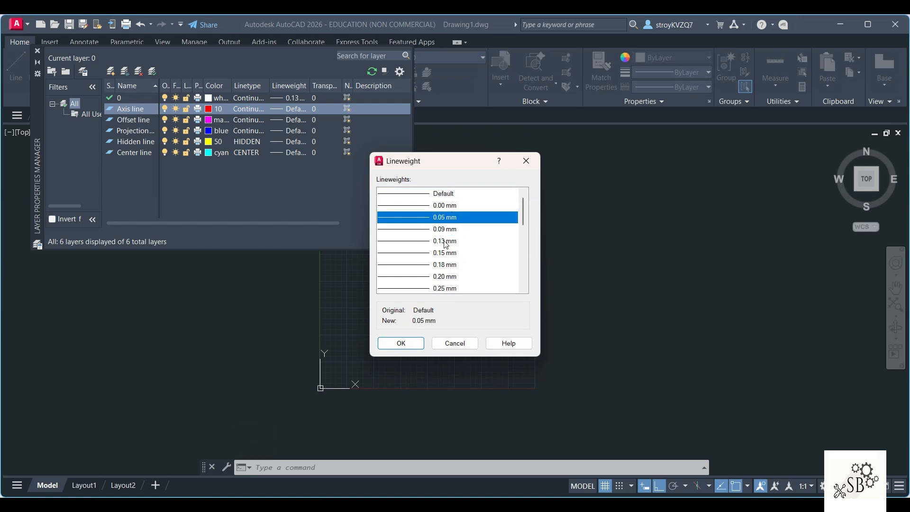
{"action": "left_click", "coordinate": [401, 343]}
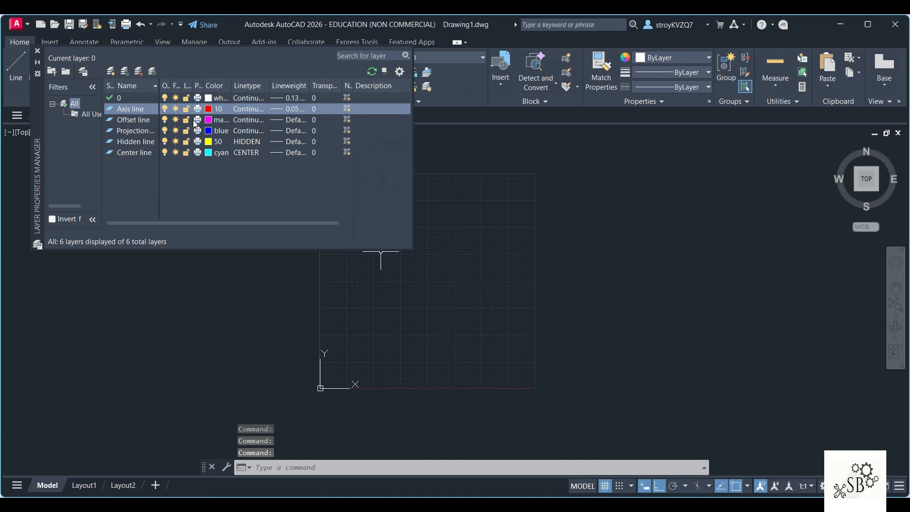
{"action": "left_click", "coordinate": [290, 122]}
{"action": "left_click", "coordinate": [437, 217]}
{"action": "left_click", "coordinate": [406, 348]}
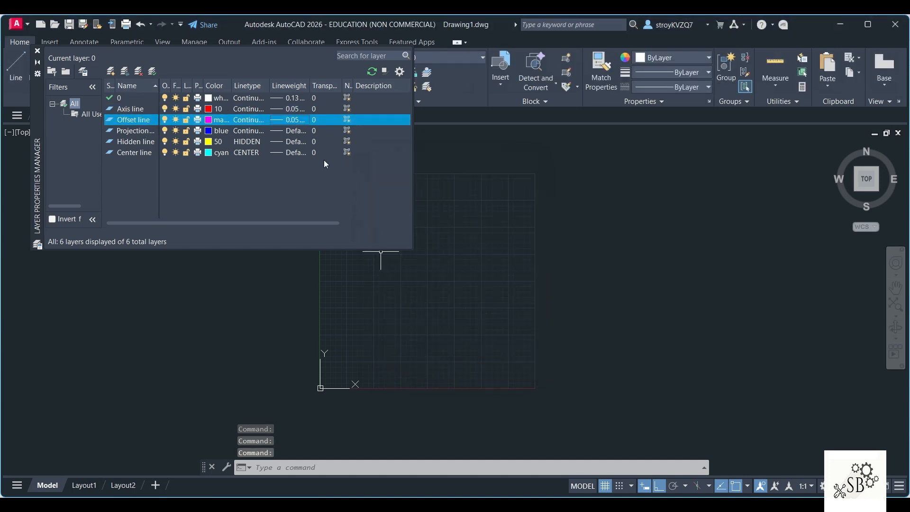
Step: Set the lineweight of the Projection line layer to 0.00 mm
{"action": "left_click", "coordinate": [287, 131]}
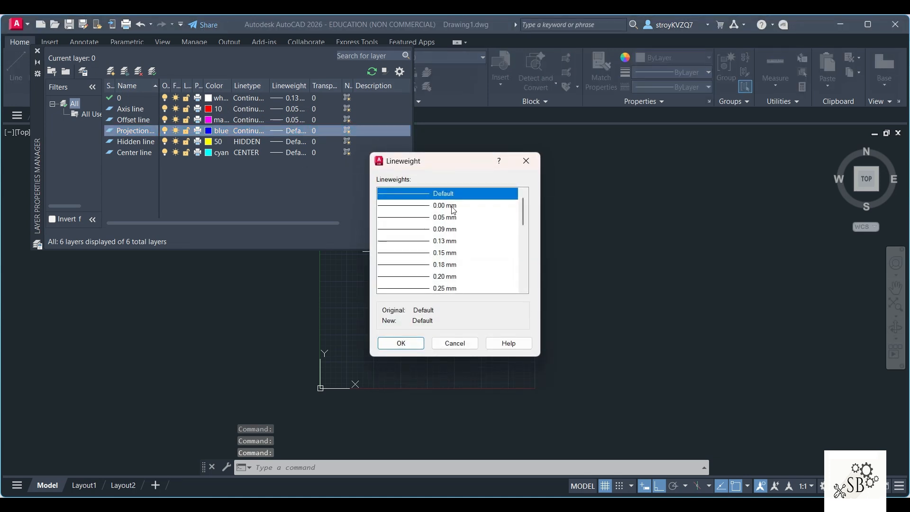
{"action": "left_click", "coordinate": [451, 206]}
{"action": "left_click", "coordinate": [397, 344]}
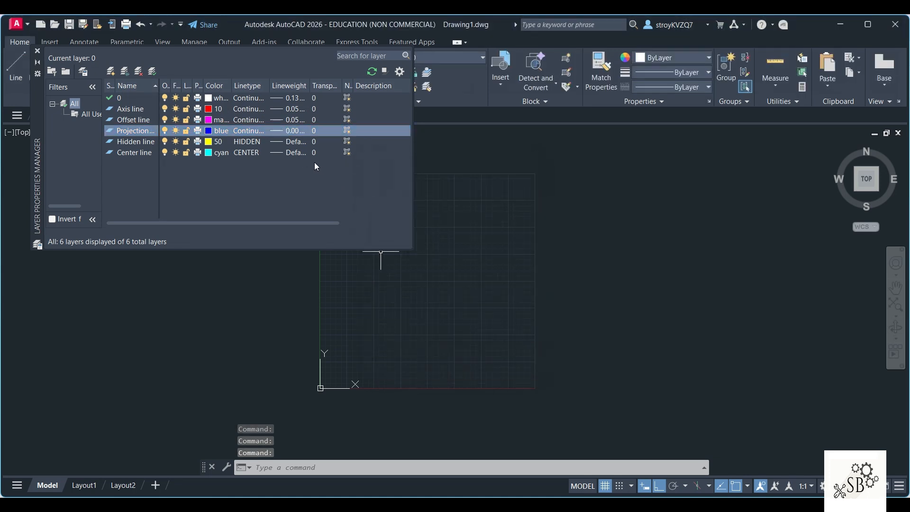
Step: Set the lineweight of the Hidden line and Center line layers to 0.09 mm and close the layer manager
{"action": "left_click", "coordinate": [294, 142]}
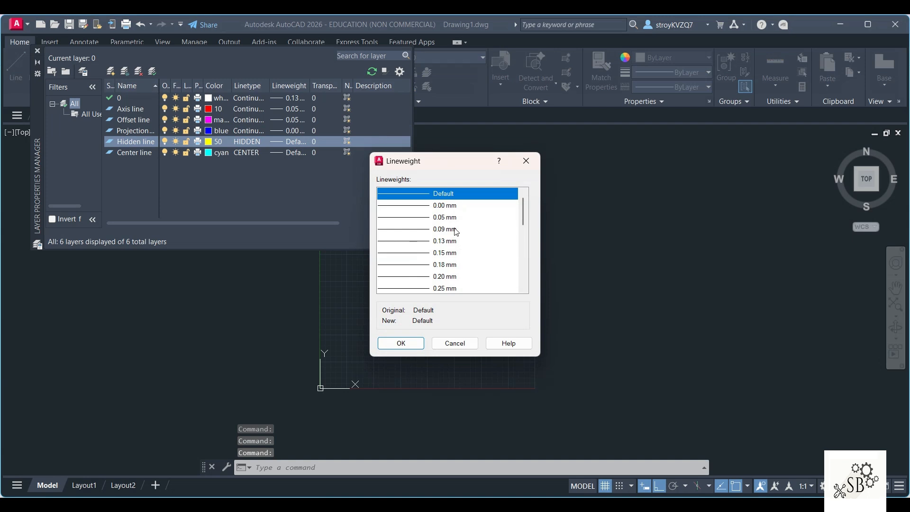
{"action": "left_click", "coordinate": [451, 229]}
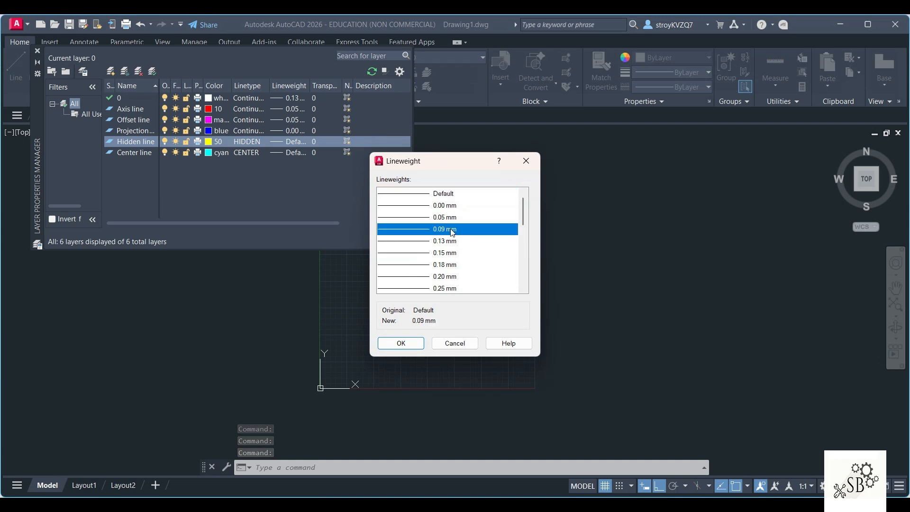
{"action": "left_click", "coordinate": [401, 344]}
{"action": "left_click", "coordinate": [290, 153]}
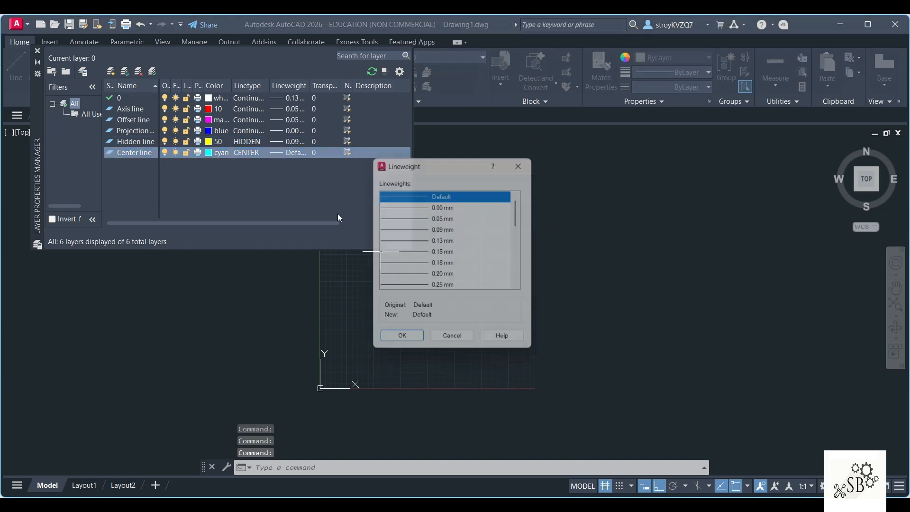
{"action": "left_click", "coordinate": [445, 230]}
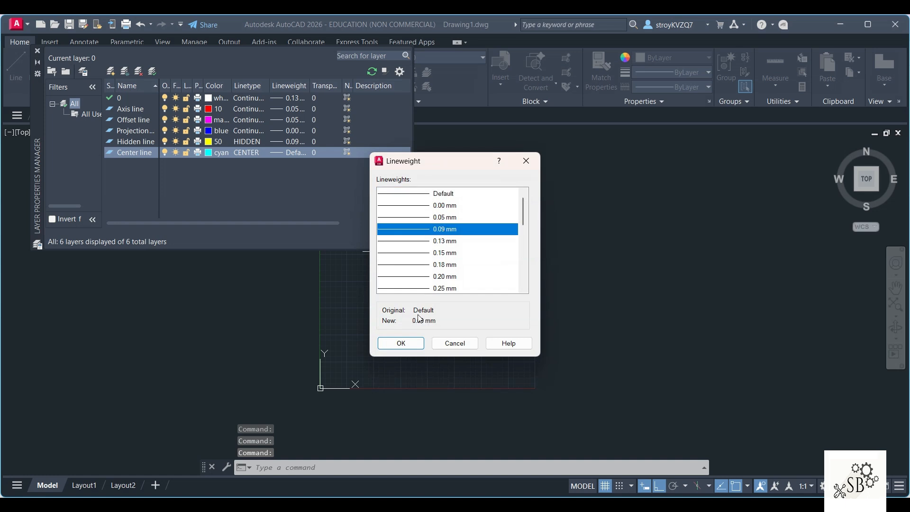
{"action": "left_click", "coordinate": [400, 343]}
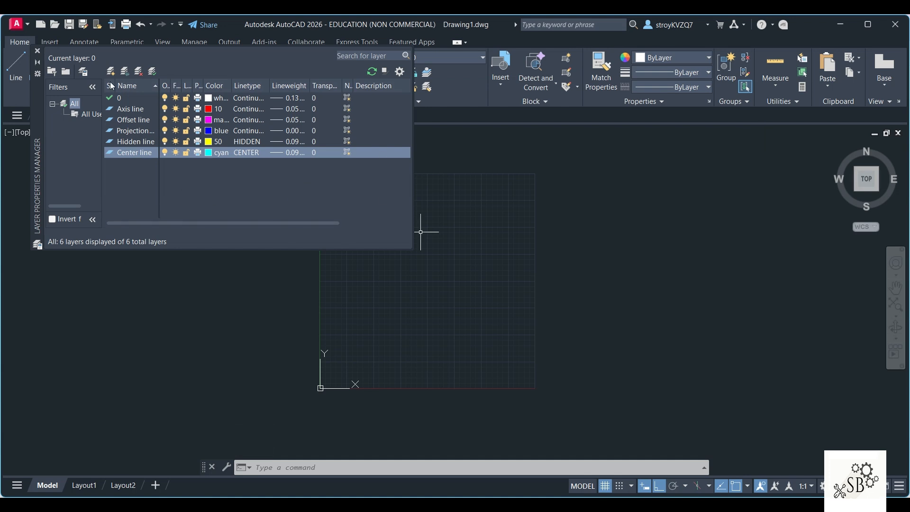
{"action": "left_click", "coordinate": [38, 50]}
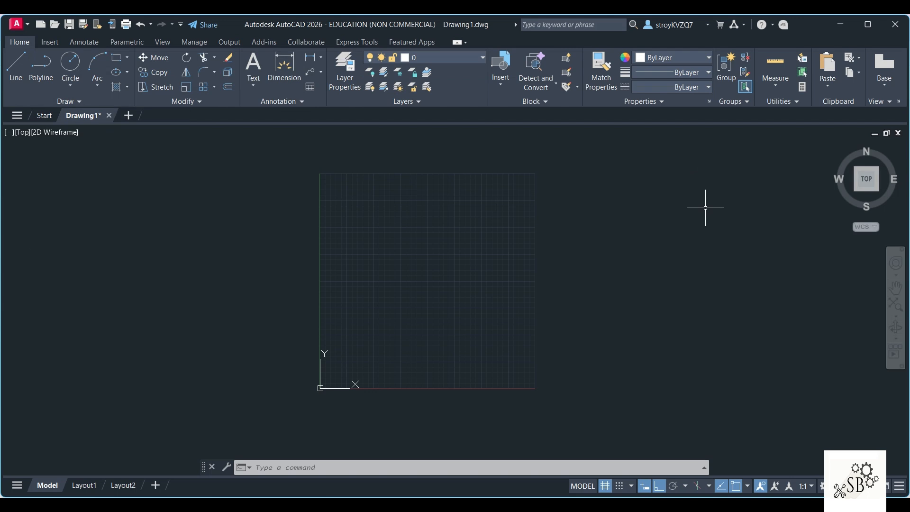
Step: Make Center line the current layer and draw a vertical line down the middle of the grid area
{"action": "left_click", "coordinate": [480, 58]}
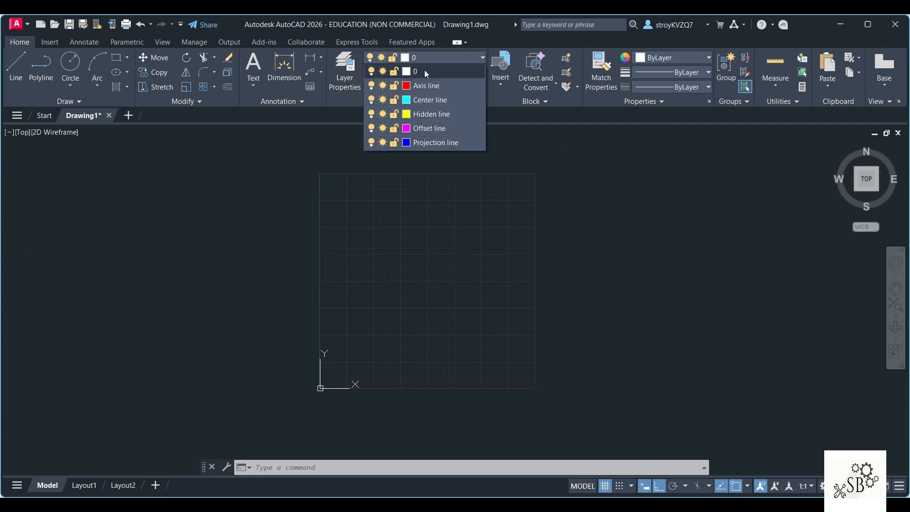
{"action": "left_click", "coordinate": [437, 101]}
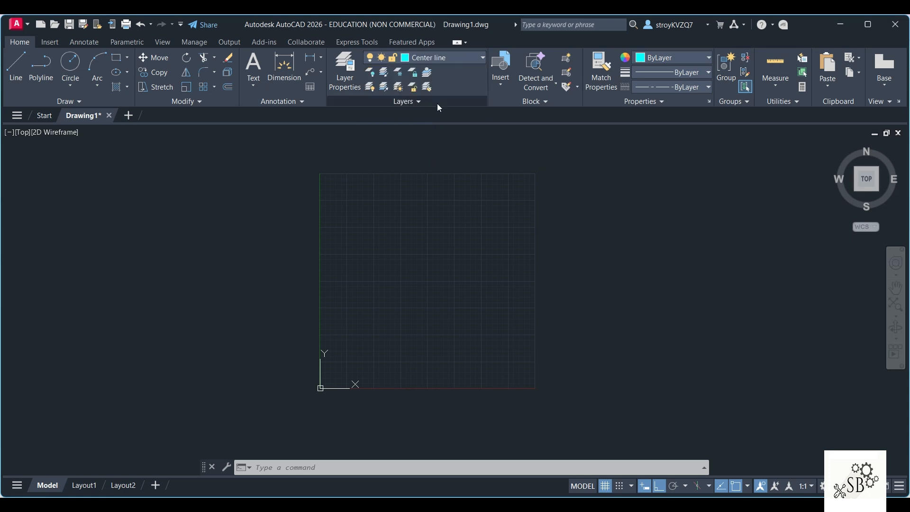
{"action": "left_click", "coordinate": [16, 67]}
{"action": "left_click", "coordinate": [417, 179]}
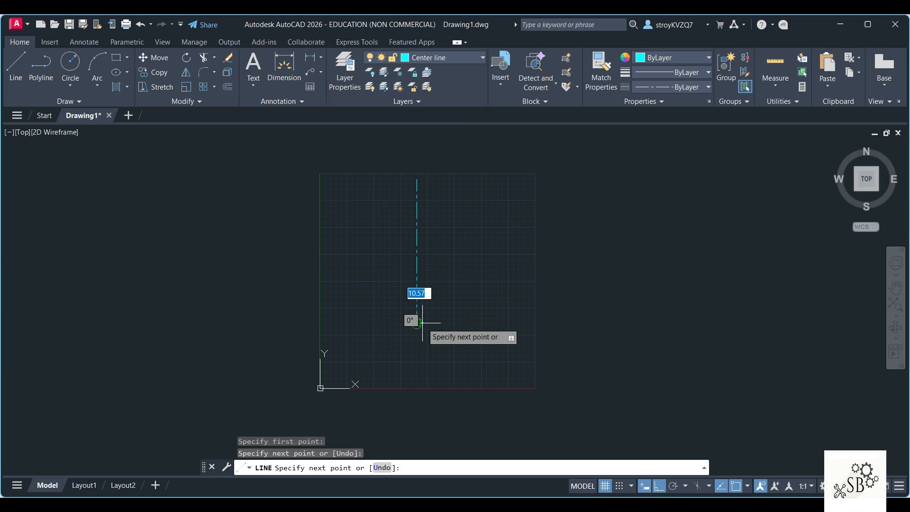
{"action": "key", "text": "Escape"}
Step: Make Axis line the current layer and draw a horizontal line crossing the vertical center line
{"action": "left_click", "coordinate": [445, 57]}
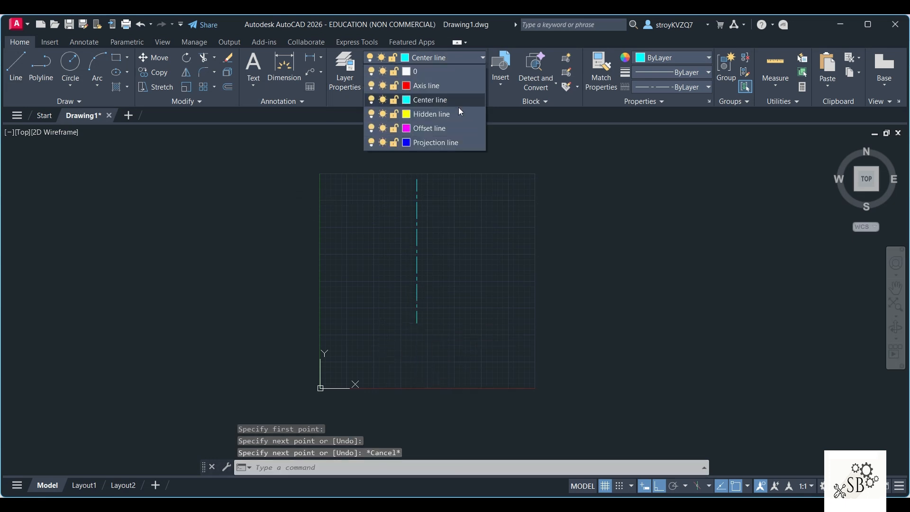
{"action": "left_click", "coordinate": [427, 85]}
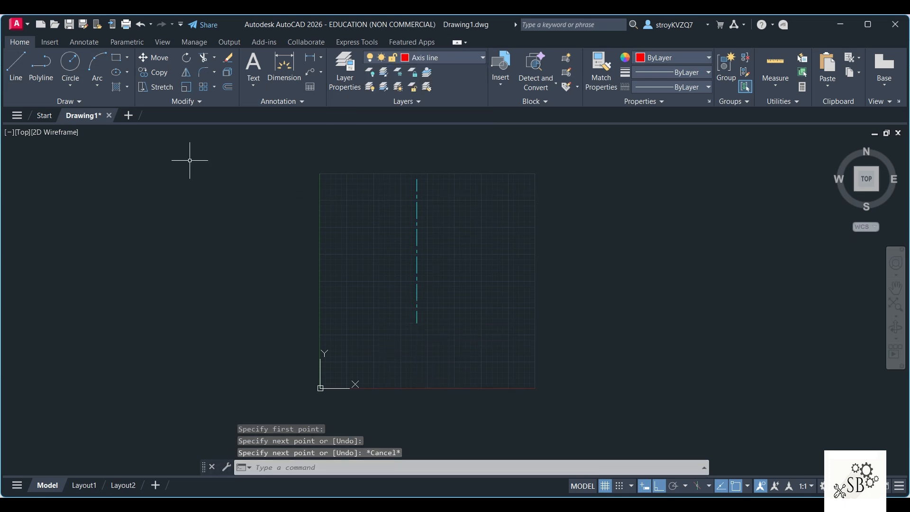
{"action": "left_click", "coordinate": [16, 70]}
{"action": "left_click", "coordinate": [341, 253]}
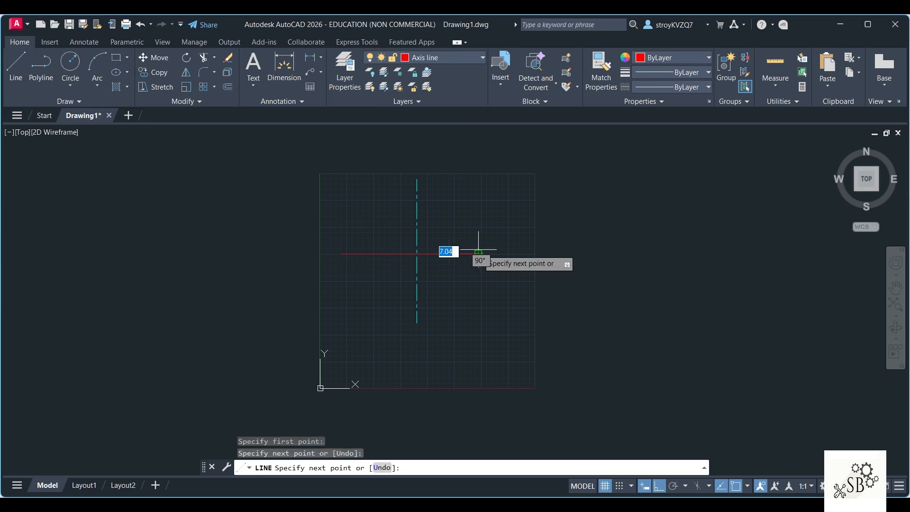
Step: Make Projection line the current layer and draw a vertical line just beside the center line, ending in a short horizontal segment toward +X
{"action": "left_click", "coordinate": [434, 58]}
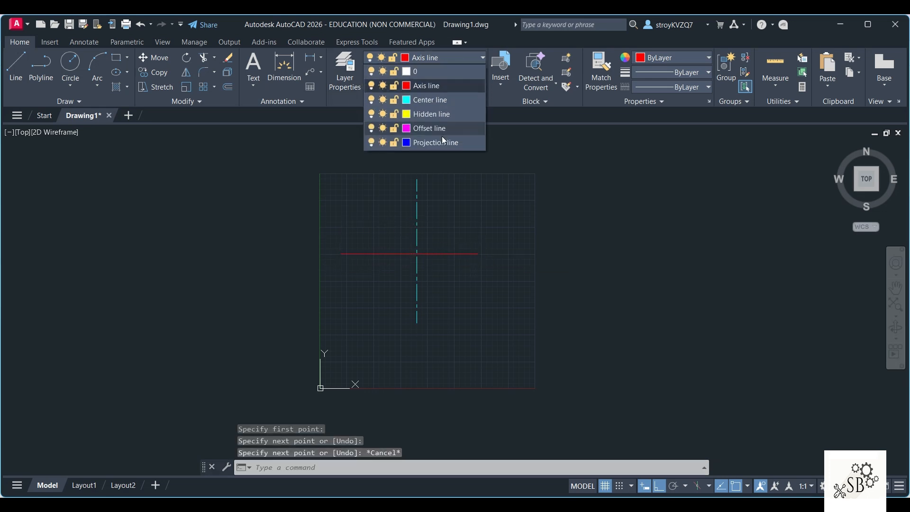
{"action": "left_click", "coordinate": [436, 142]}
{"action": "left_click", "coordinate": [16, 67]}
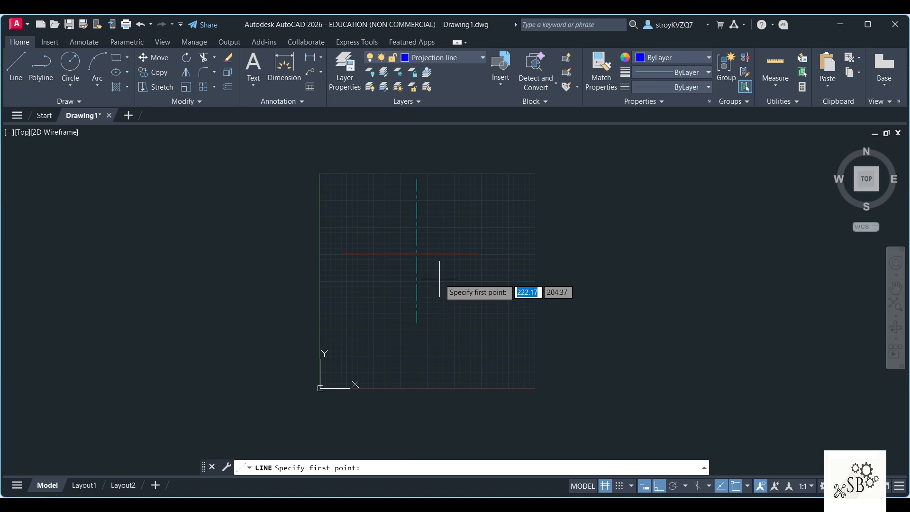
{"action": "left_click", "coordinate": [440, 228]}
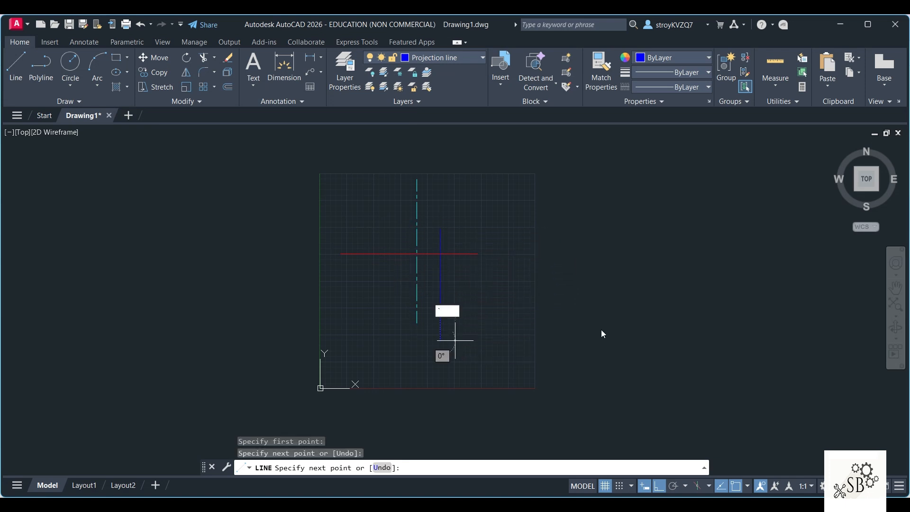
{"action": "key", "text": "Escape"}
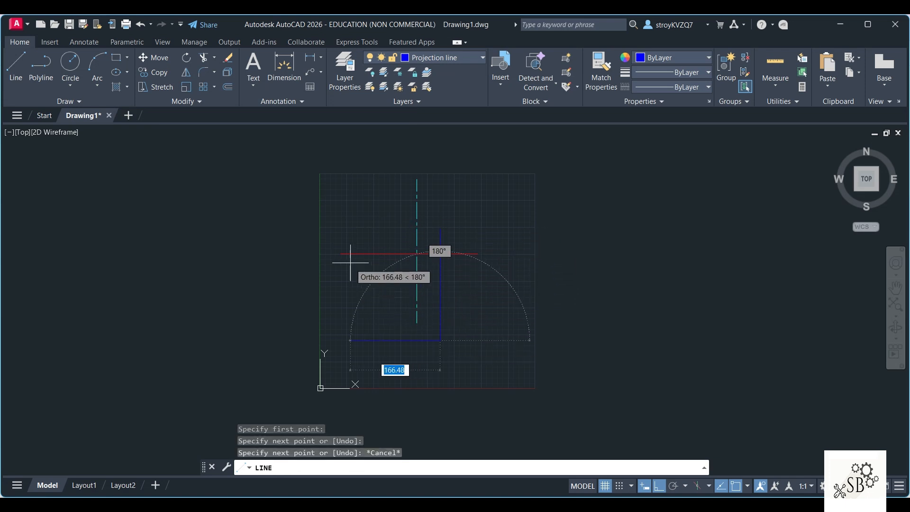
{"action": "left_click", "coordinate": [468, 321]}
{"action": "key", "text": "Escape"}
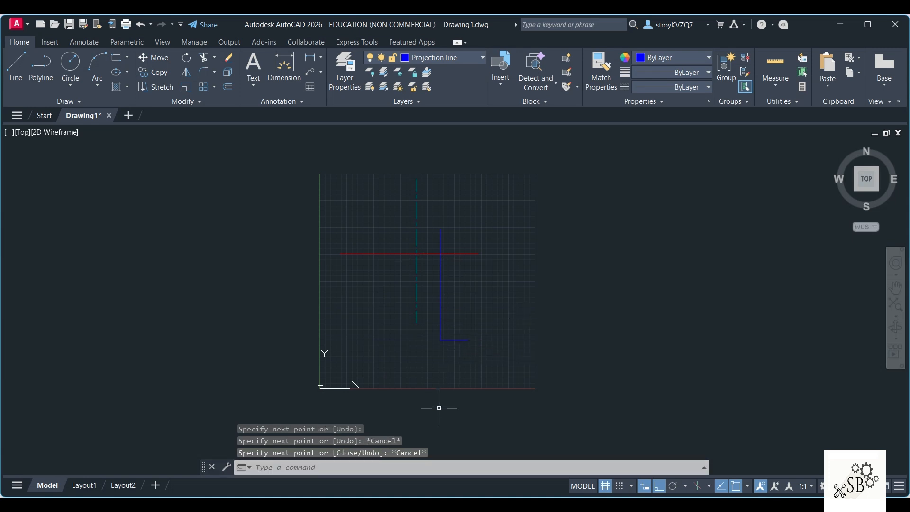
Step: Make layer 0 current and draw a horizontal line above the red axis line, crossing the vertical center line
{"action": "left_click", "coordinate": [439, 54]}
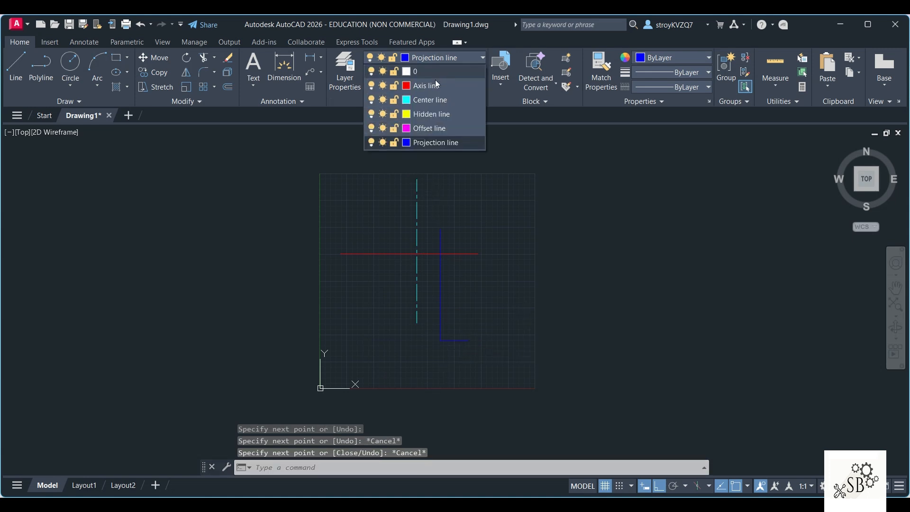
{"action": "left_click", "coordinate": [430, 73]}
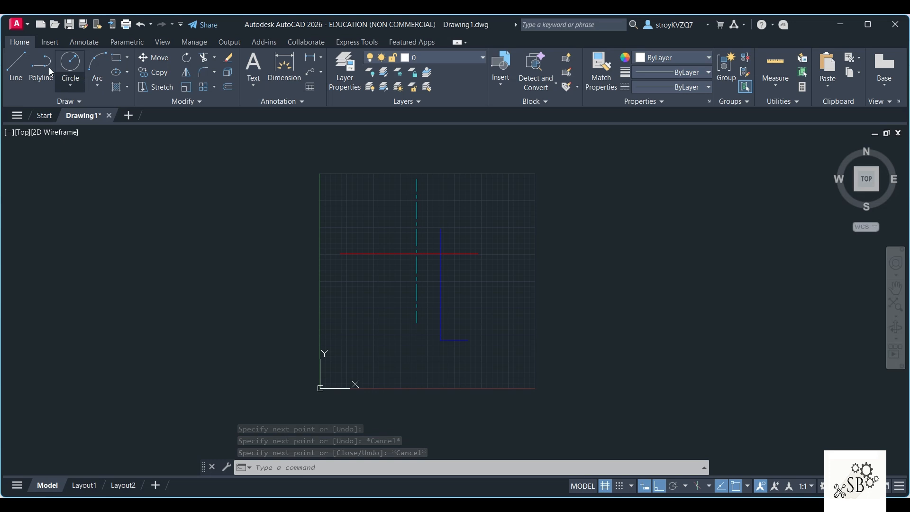
{"action": "left_click", "coordinate": [16, 65]}
{"action": "left_click", "coordinate": [372, 214]}
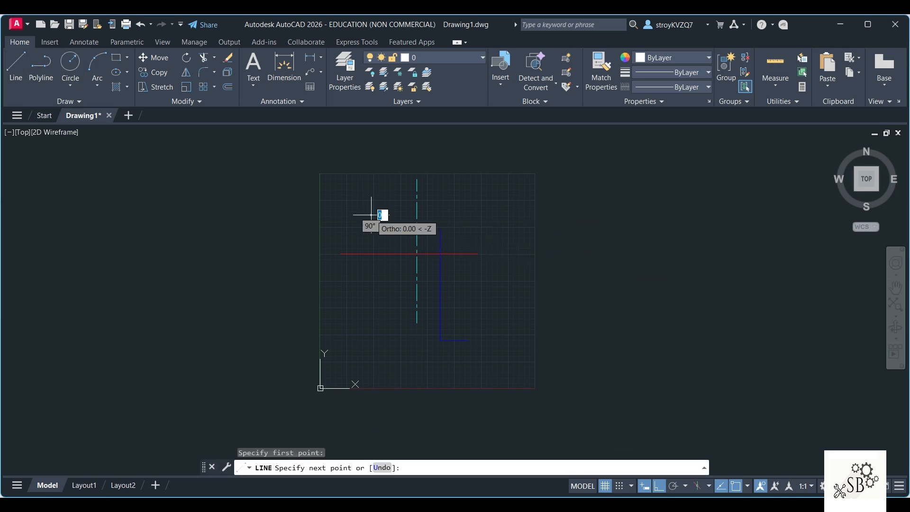
{"action": "key", "text": "Escape"}
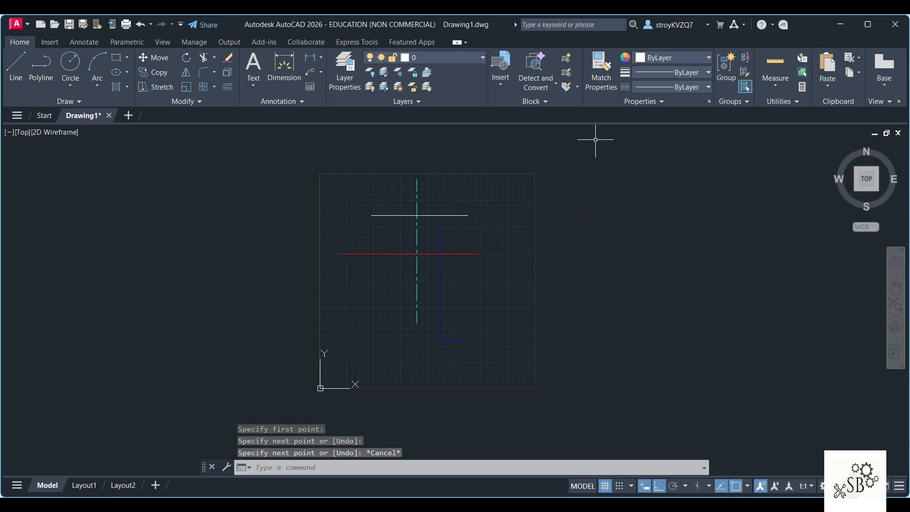